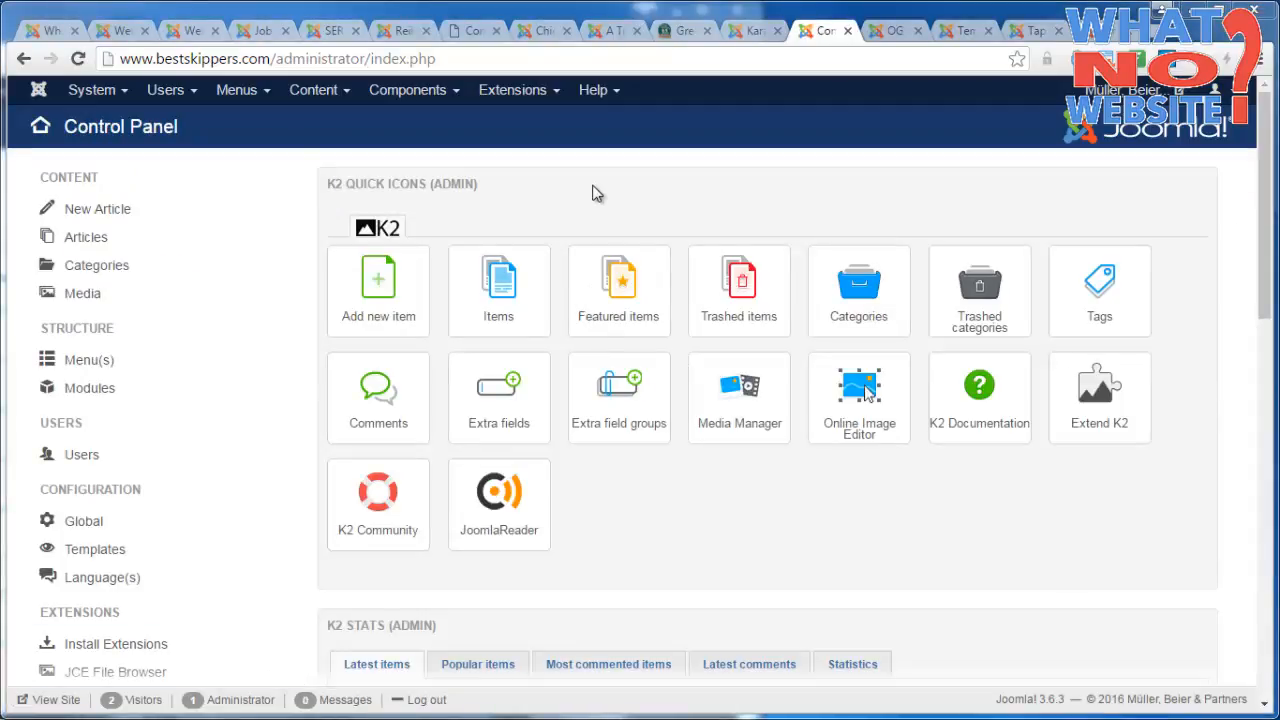
Open the Falang component's translation overview.
{"action": "left_click", "coordinate": [438, 101]}
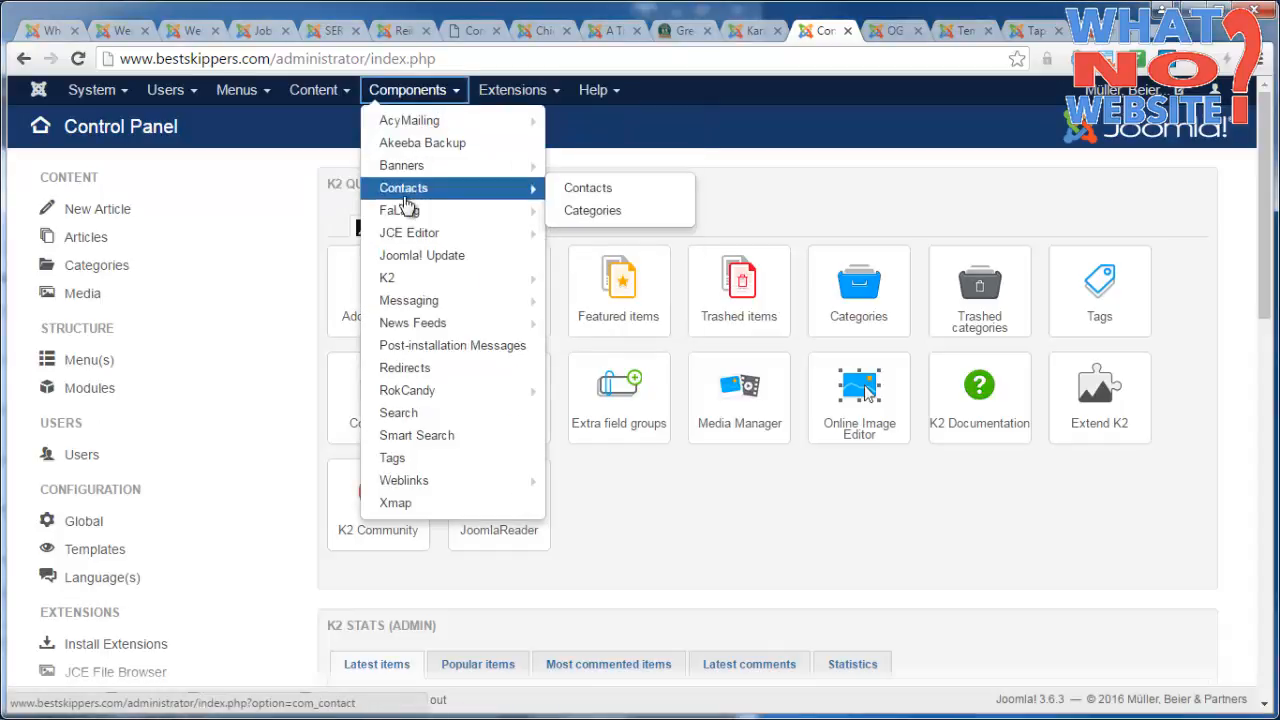
{"action": "mouse_move", "coordinate": [405, 210]}
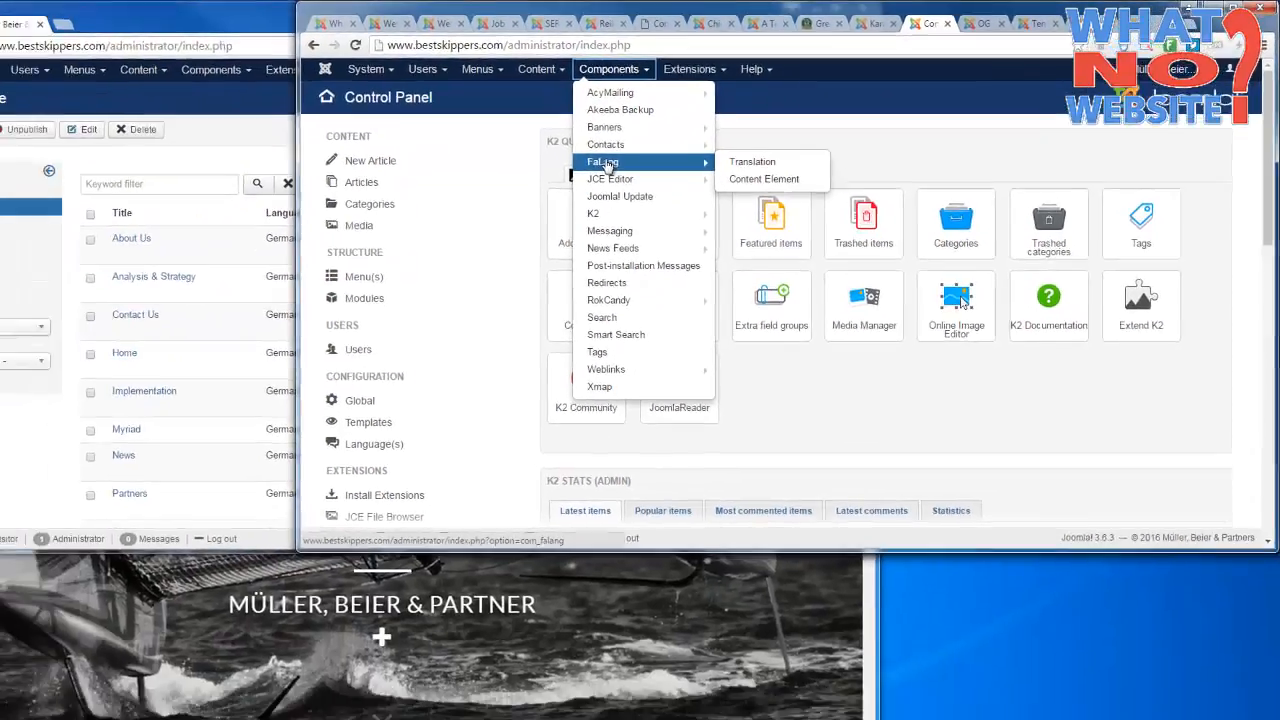
{"action": "left_click", "coordinate": [606, 166]}
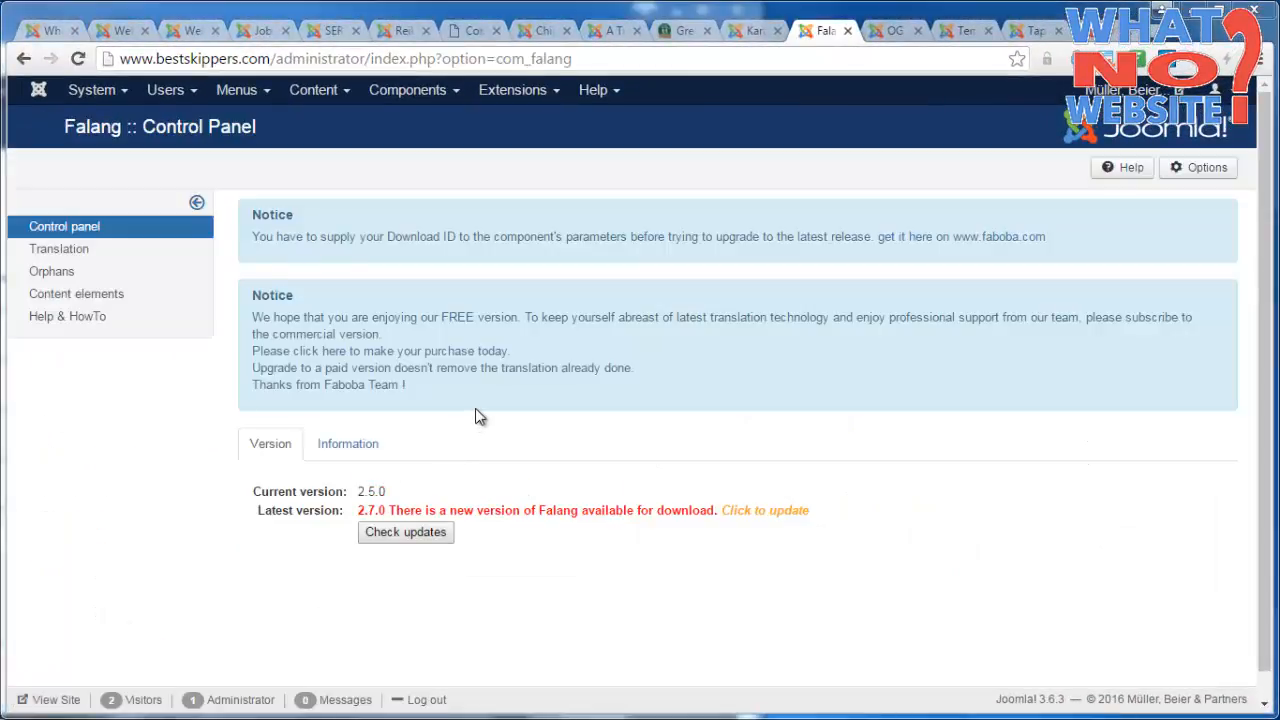
{"action": "left_click", "coordinate": [68, 250]}
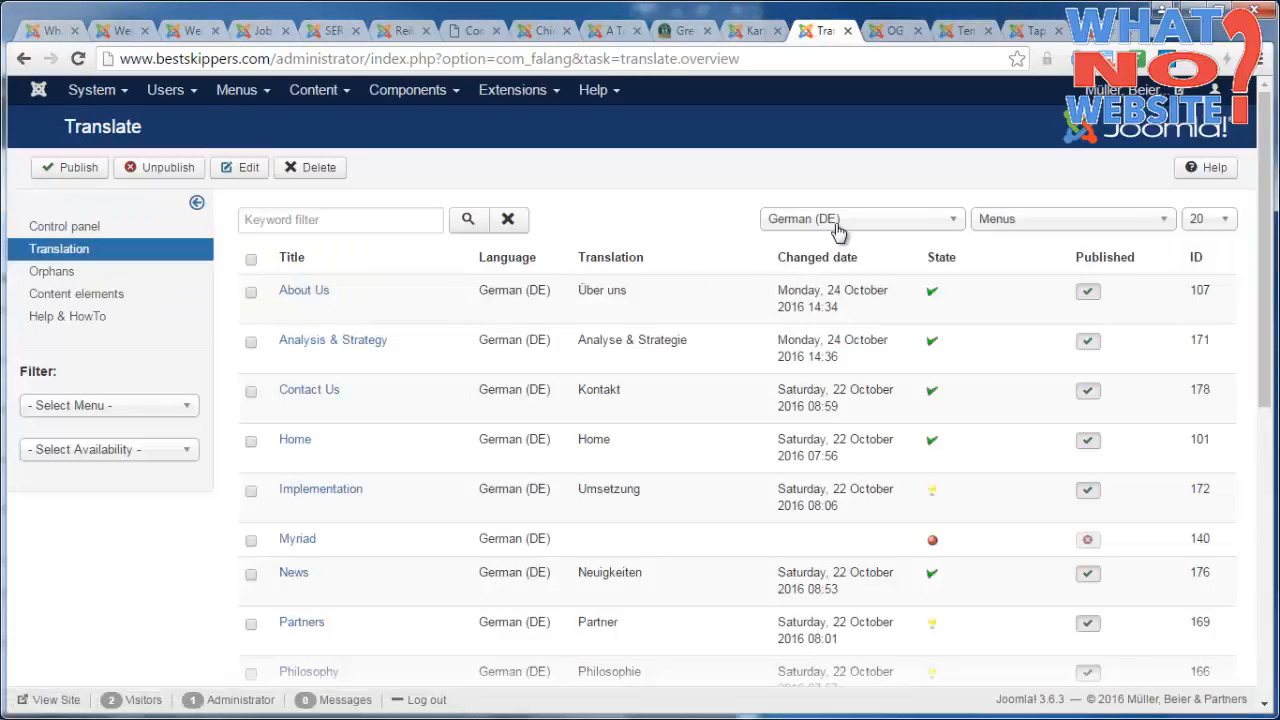
Filter the translation list to the language German (DE) and the content element K2 Items.
{"action": "left_click", "coordinate": [838, 222]}
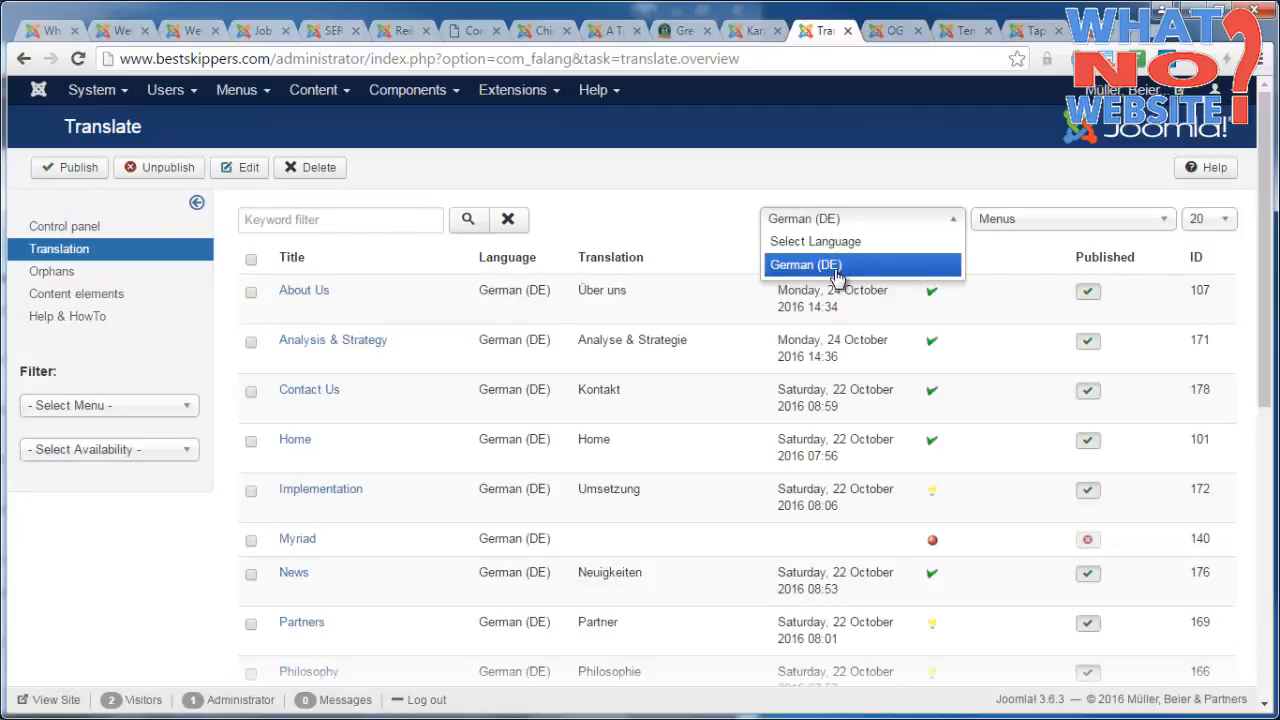
{"action": "left_click", "coordinate": [838, 268]}
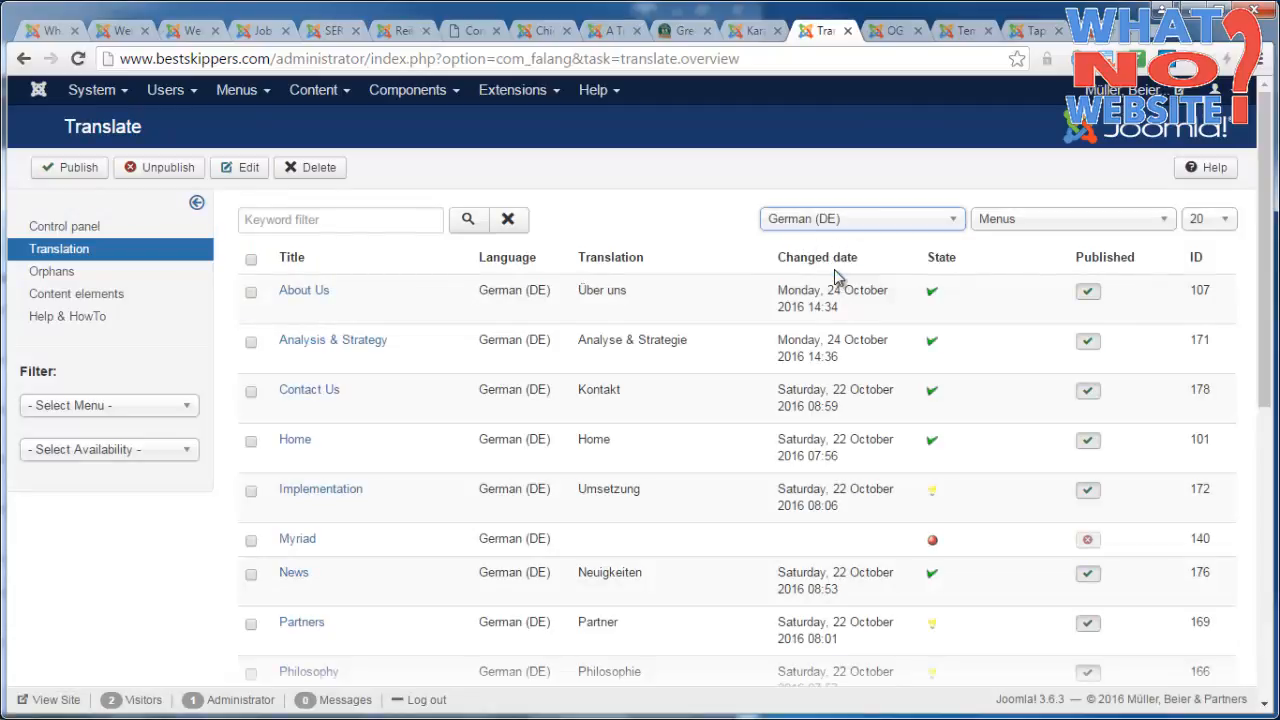
{"action": "left_click", "coordinate": [1053, 225]}
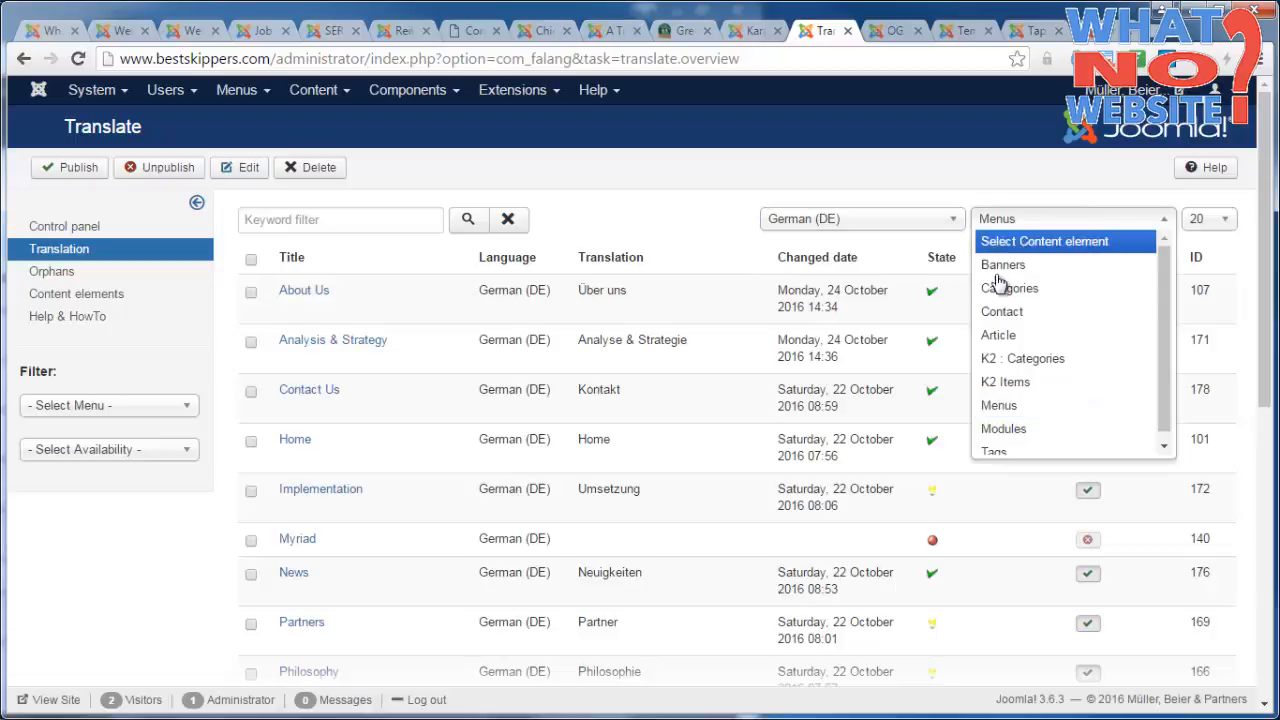
{"action": "left_click", "coordinate": [1007, 385]}
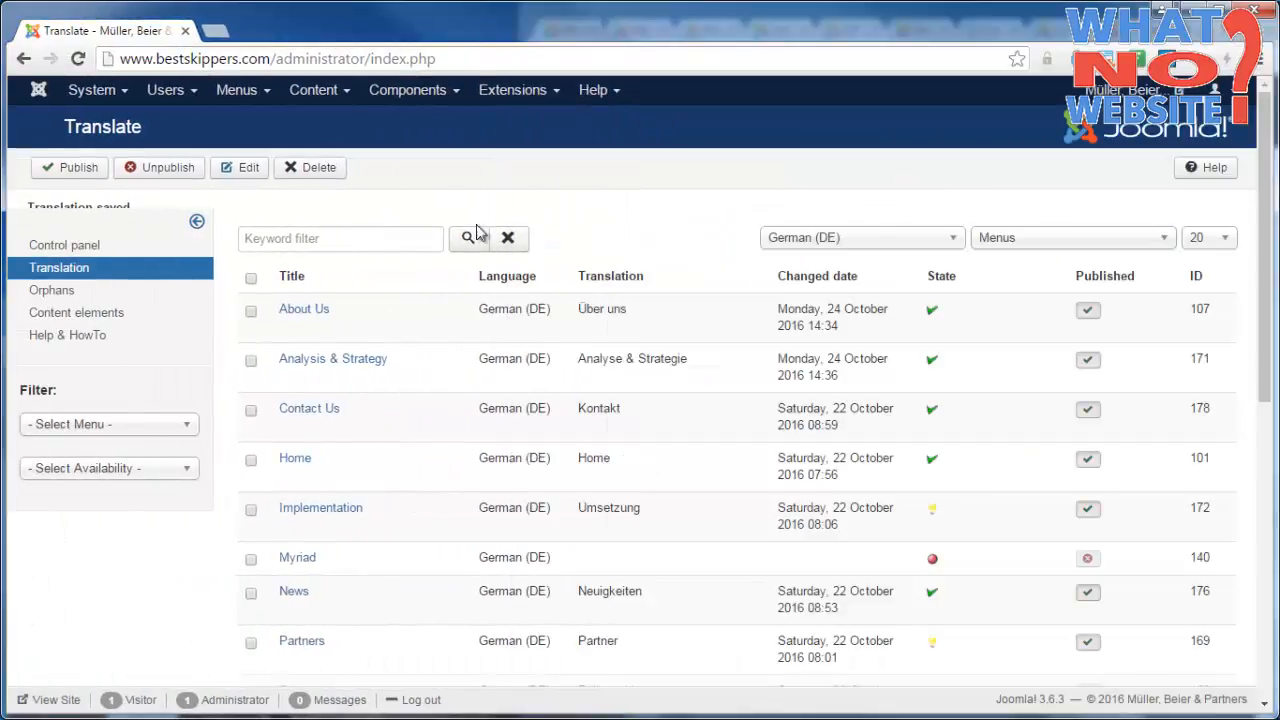
Compare the German menu translations in the other browser window with the K2 item translations.
{"action": "left_click", "coordinate": [1013, 242]}
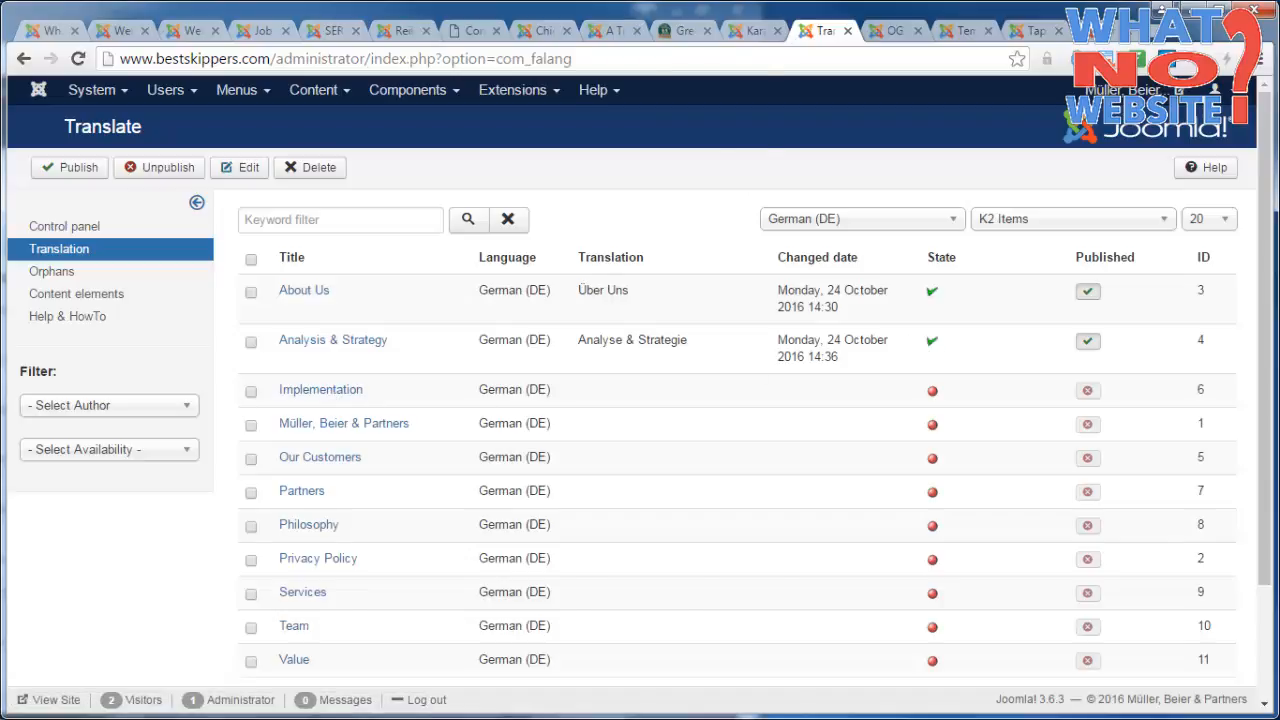
{"action": "key", "text": "alt+Tab"}
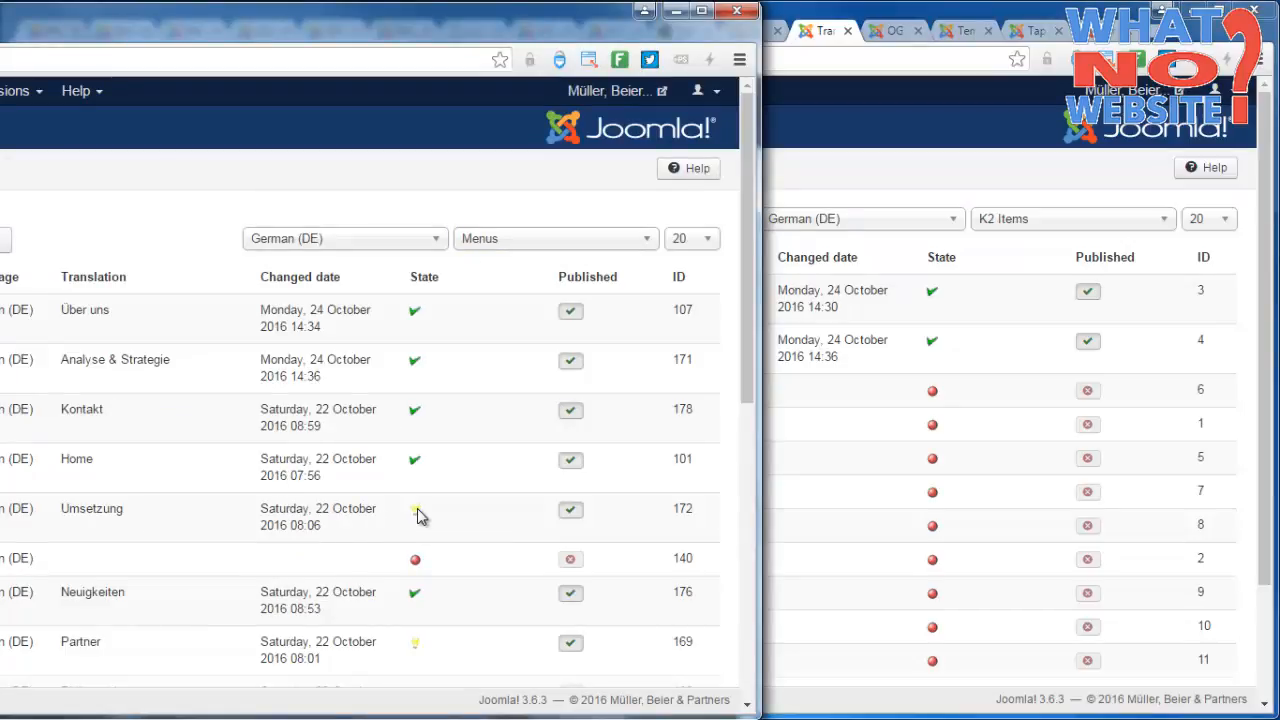
{"action": "left_click", "coordinate": [822, 399]}
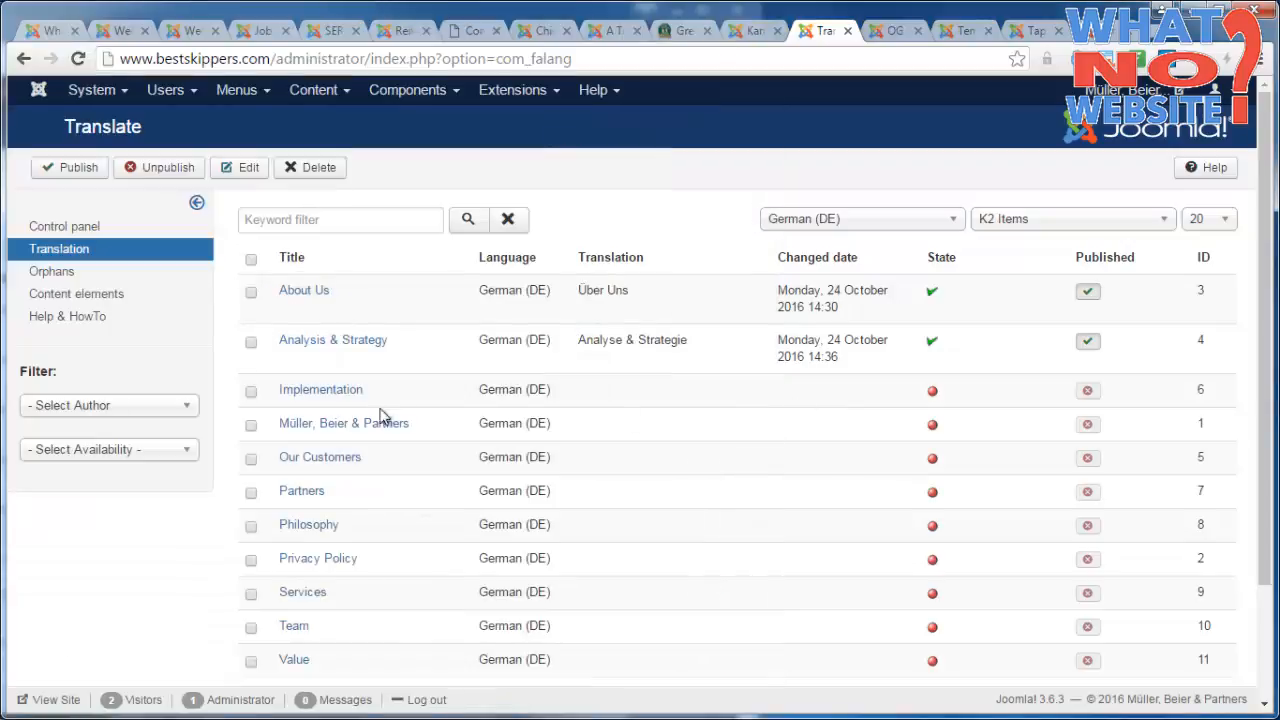
Open the German translation of the K2 item Implementation and set its title to Umsetzung.
{"action": "left_click", "coordinate": [334, 395]}
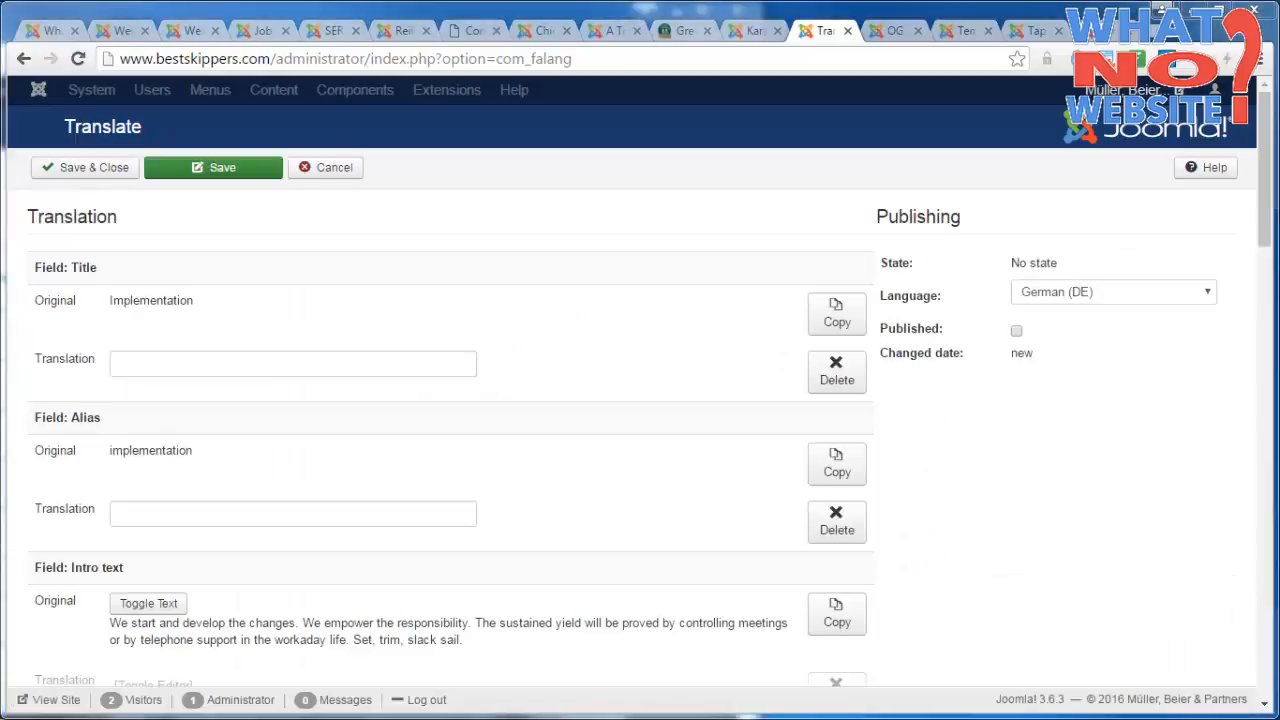
{"action": "left_click", "coordinate": [214, 361]}
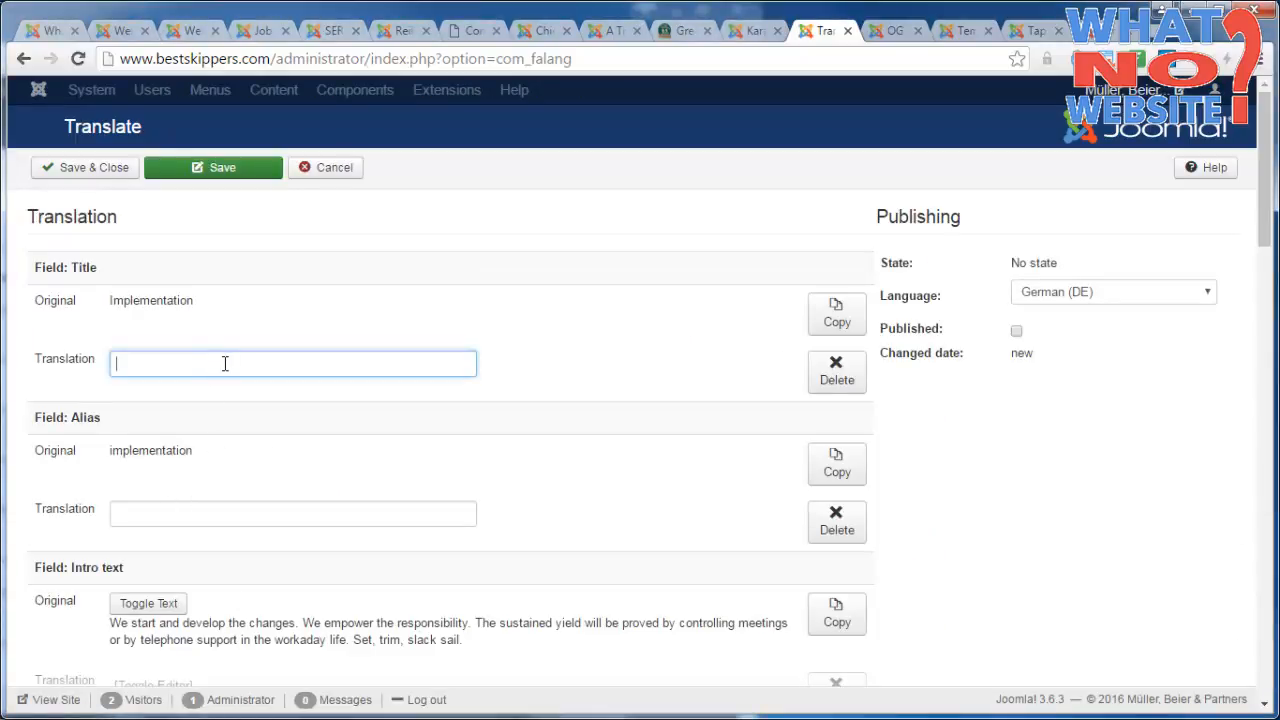
{"action": "left_click", "coordinate": [225, 363]}
{"action": "left_click", "coordinate": [253, 392]}
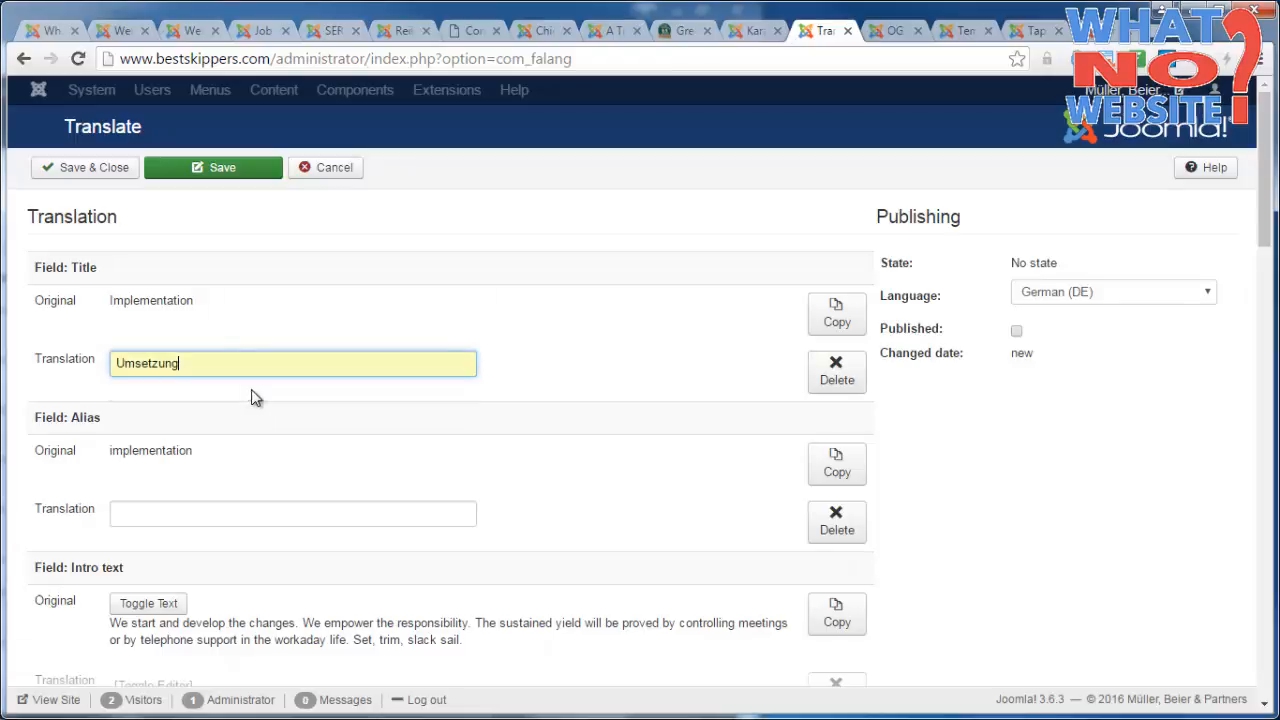
Set the translated alias of the Implementation item to umsetzung.
{"action": "left_click", "coordinate": [219, 514]}
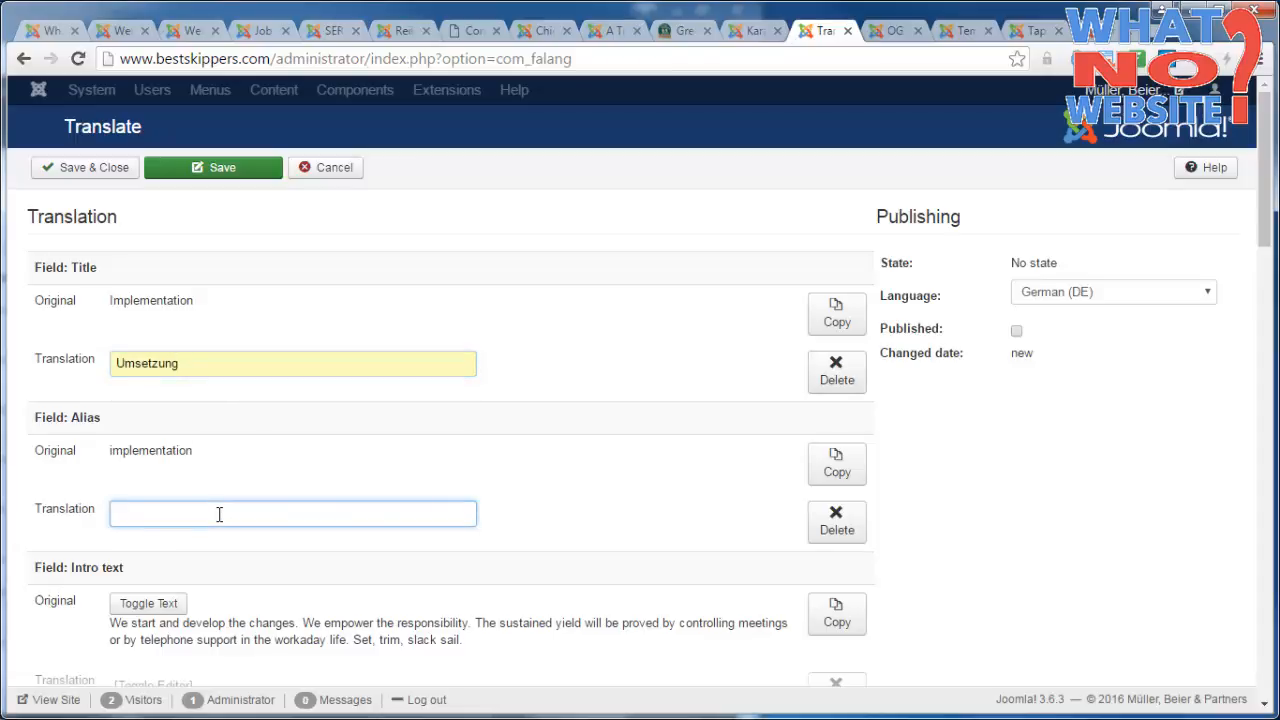
{"action": "type", "text": "um"}
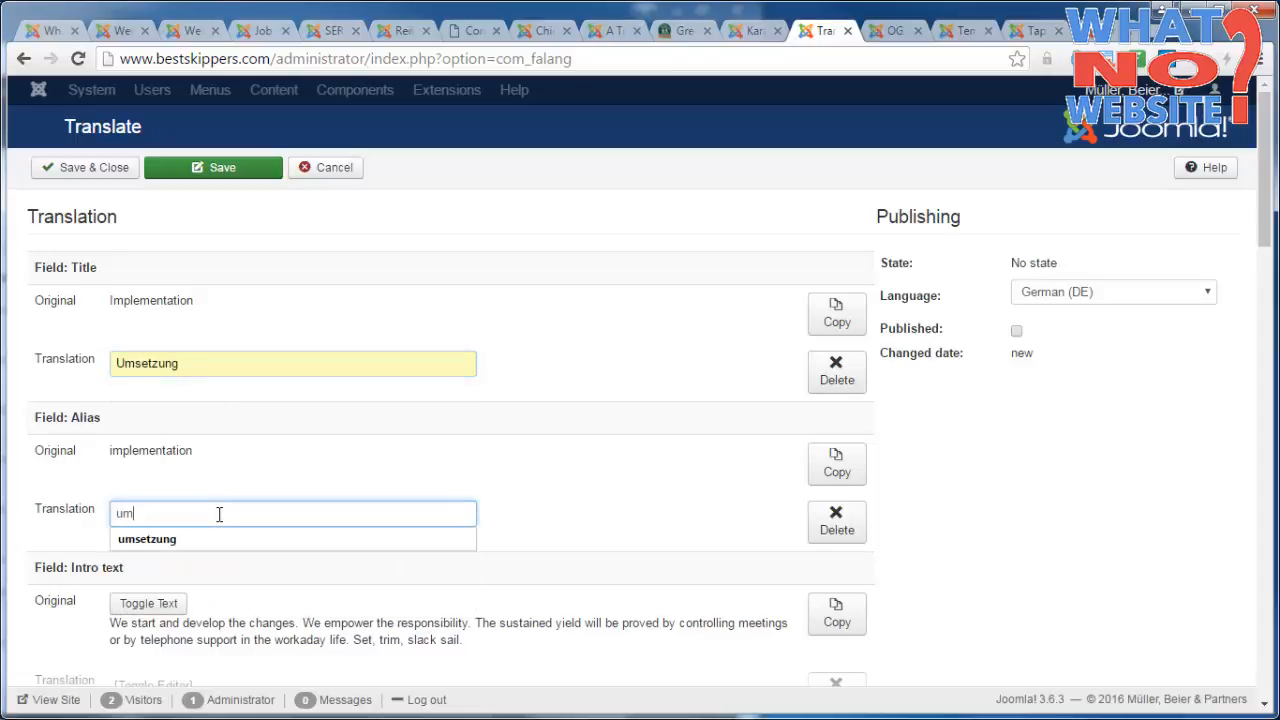
{"action": "key", "text": "Down"}
{"action": "key", "text": "Return"}
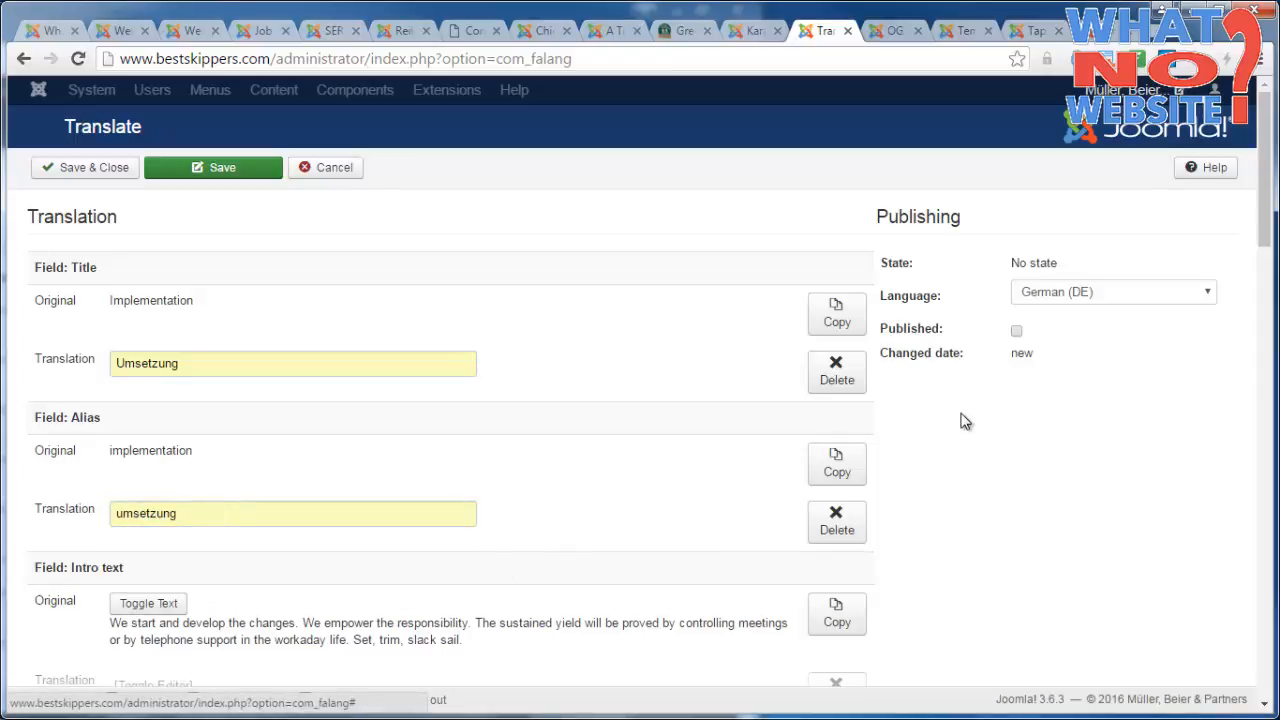
Paste the copied German text, starting "Wir machen uns auf den Weg", into the intro text translation.
{"action": "scroll", "coordinate": [958, 423], "scroll_direction": "down", "scroll_amount": 1}
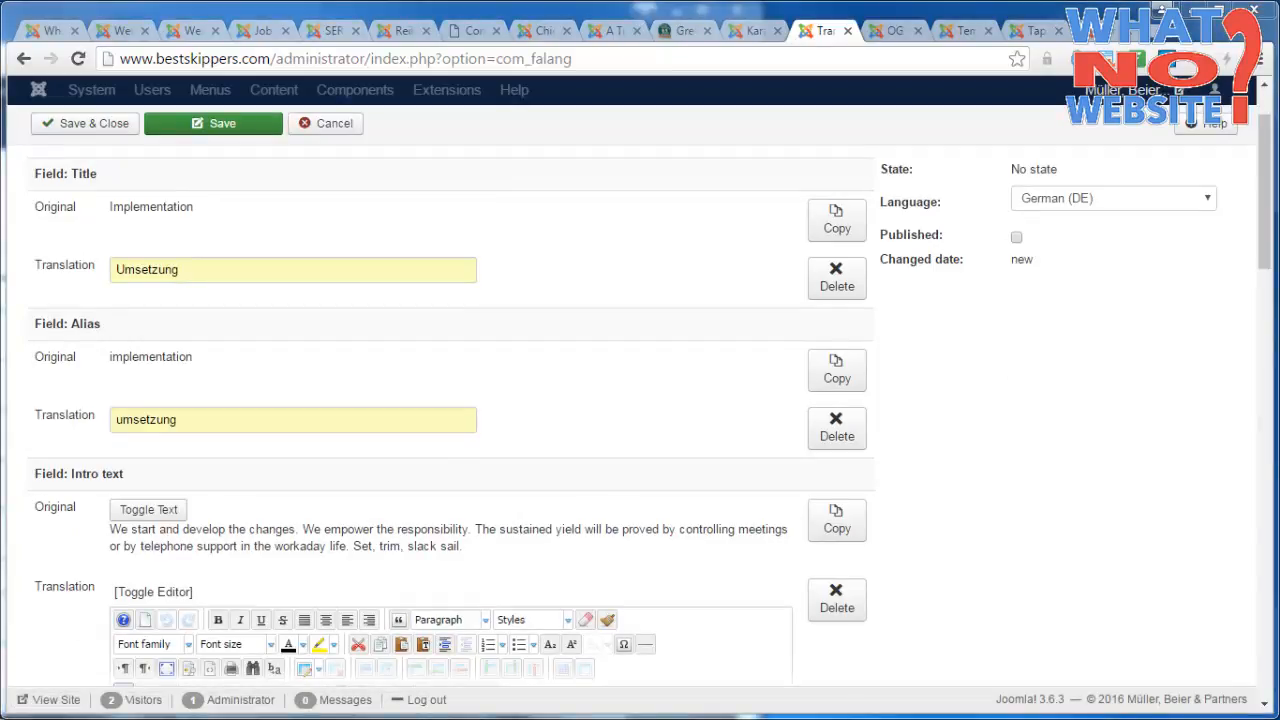
{"action": "scroll", "coordinate": [683, 454], "scroll_direction": "down", "scroll_amount": 3}
{"action": "left_click", "coordinate": [363, 517]}
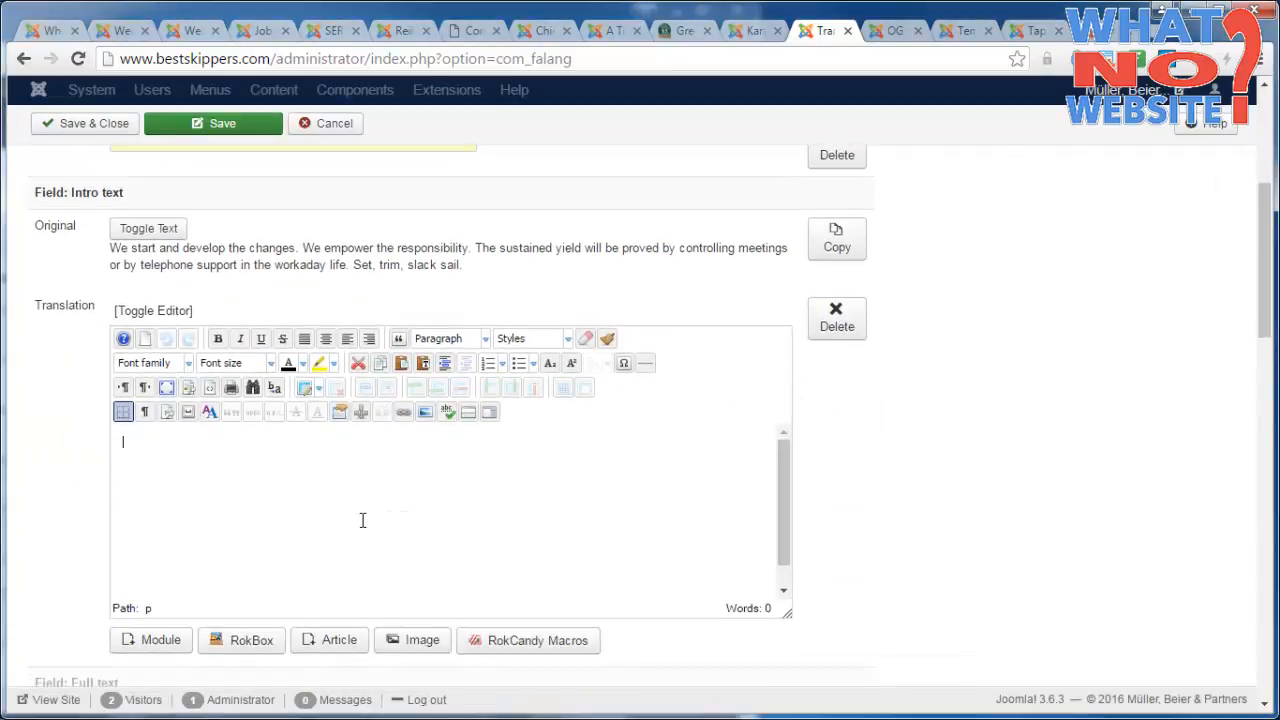
{"action": "type", "text": "Wir machen uns auf den Weg. Nach dem Aufbruch werden die Veränderungen entwickelt und die Verantwortung übertragen. Die Nachhaltigkeit wird durch Controlling-Runden oder per Telefonbegleitung im Unternehmensalltag sichergestellt. Segel setzen, trimmen, fieren."}
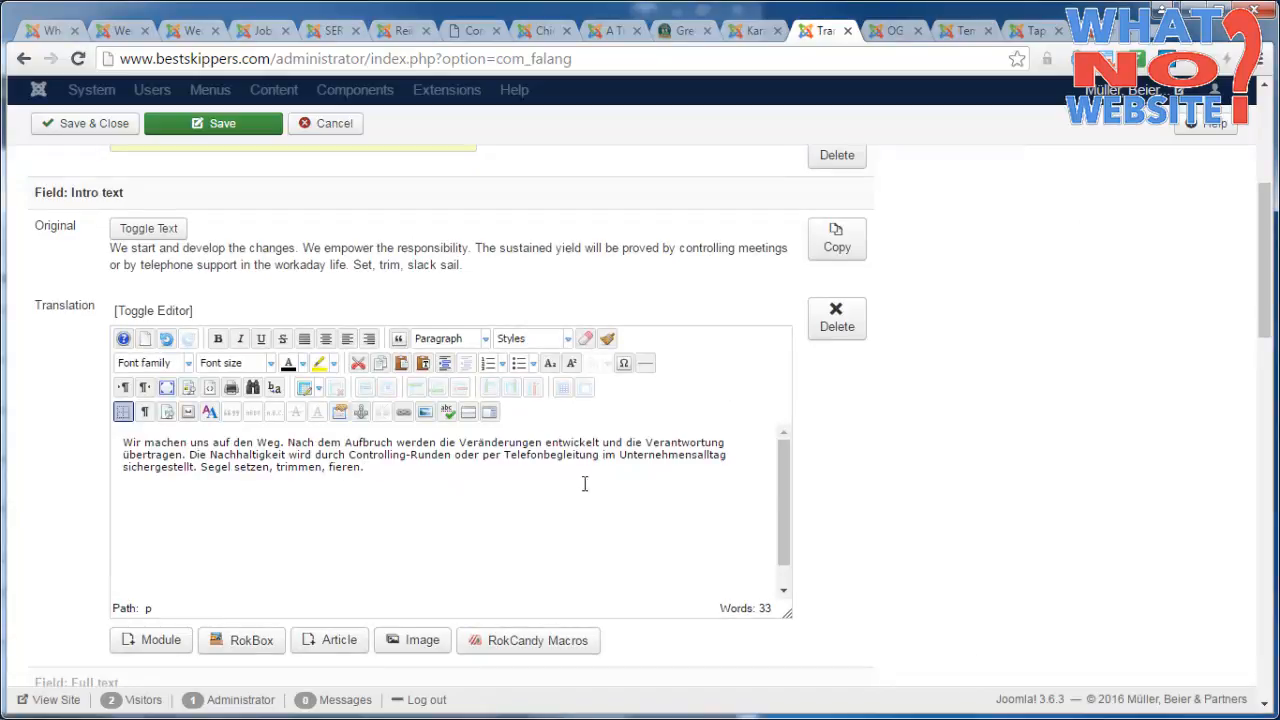
Mark the Implementation item's translation as published, then save and close it.
{"action": "scroll", "coordinate": [846, 480], "scroll_direction": "up", "scroll_amount": 4}
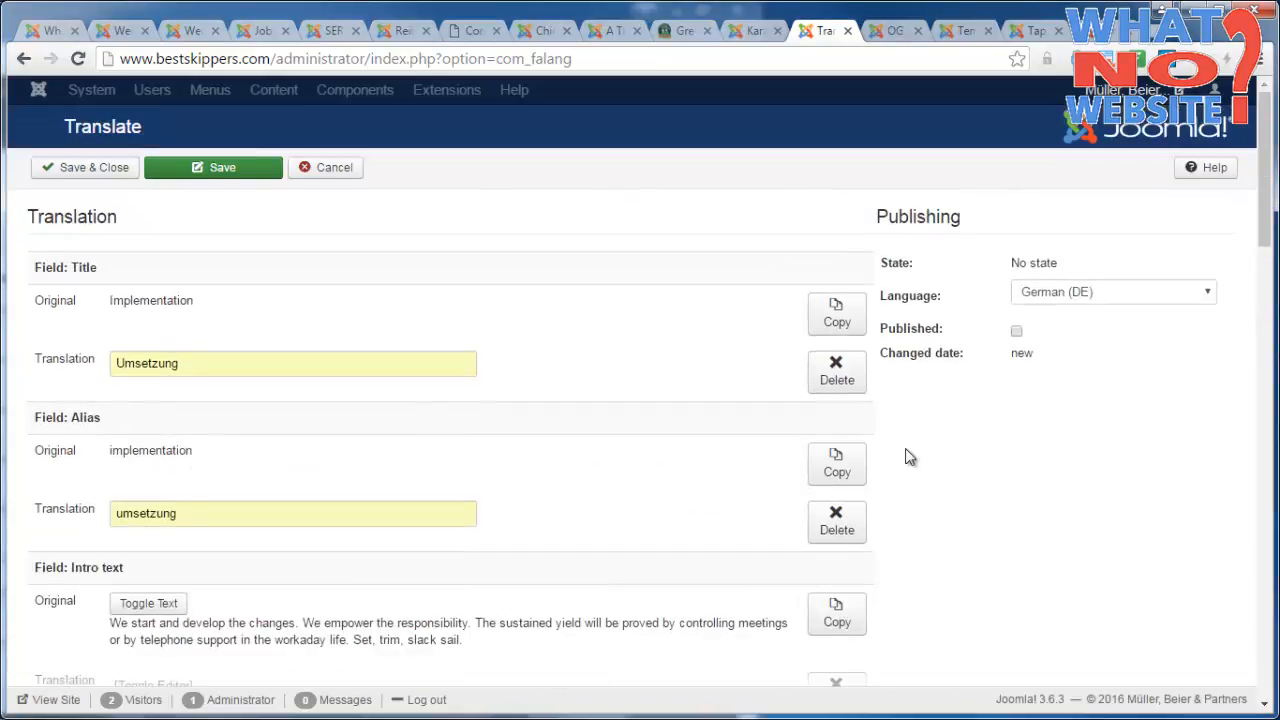
{"action": "double_click", "coordinate": [927, 333]}
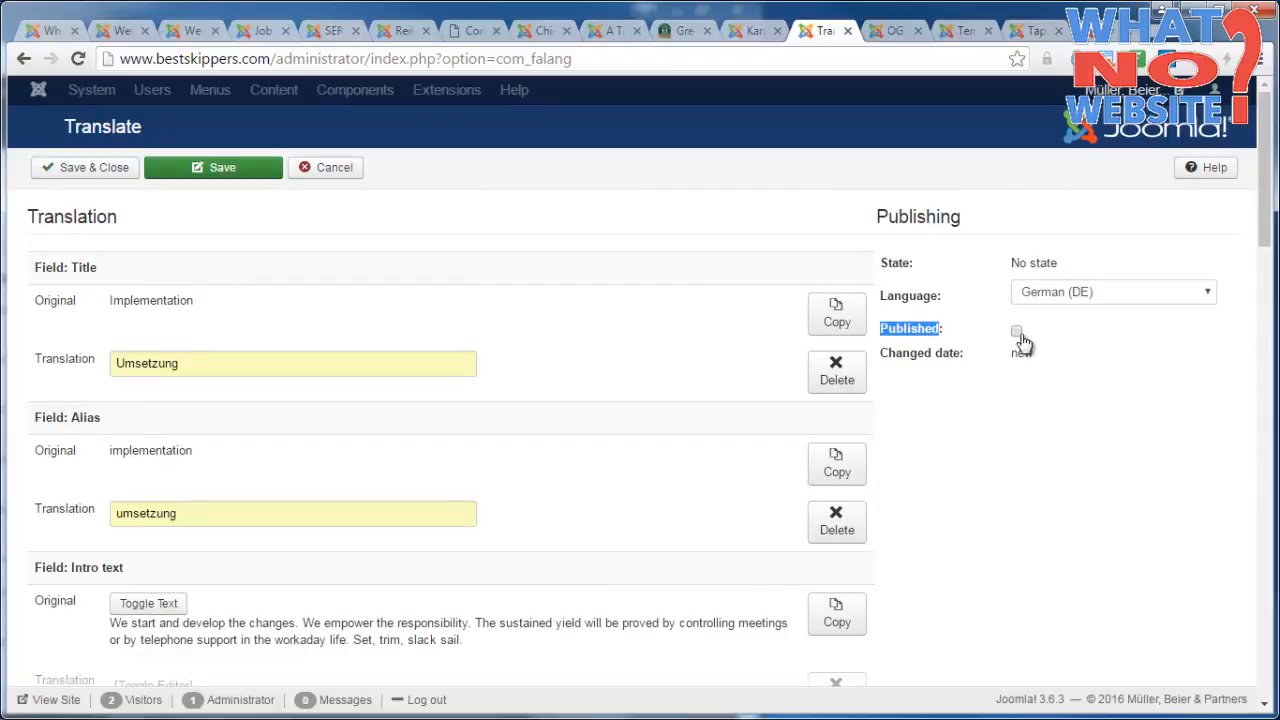
{"action": "left_click", "coordinate": [1017, 335]}
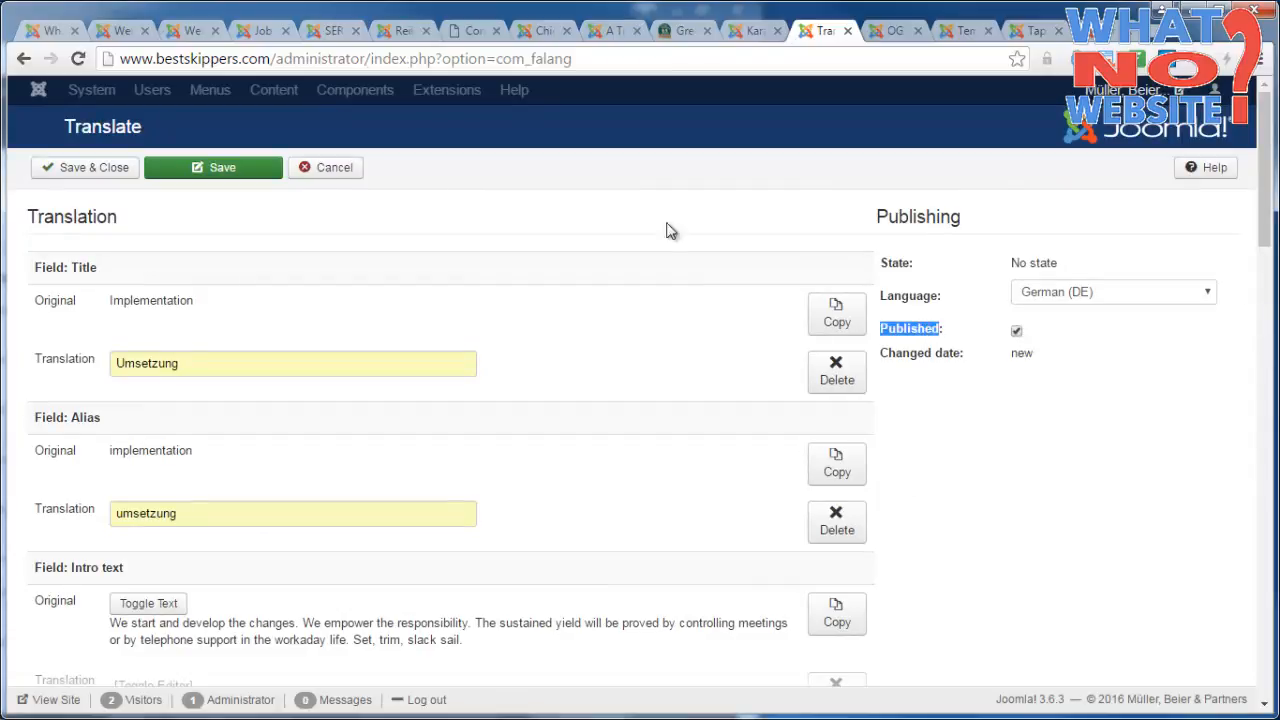
{"action": "left_click", "coordinate": [104, 168]}
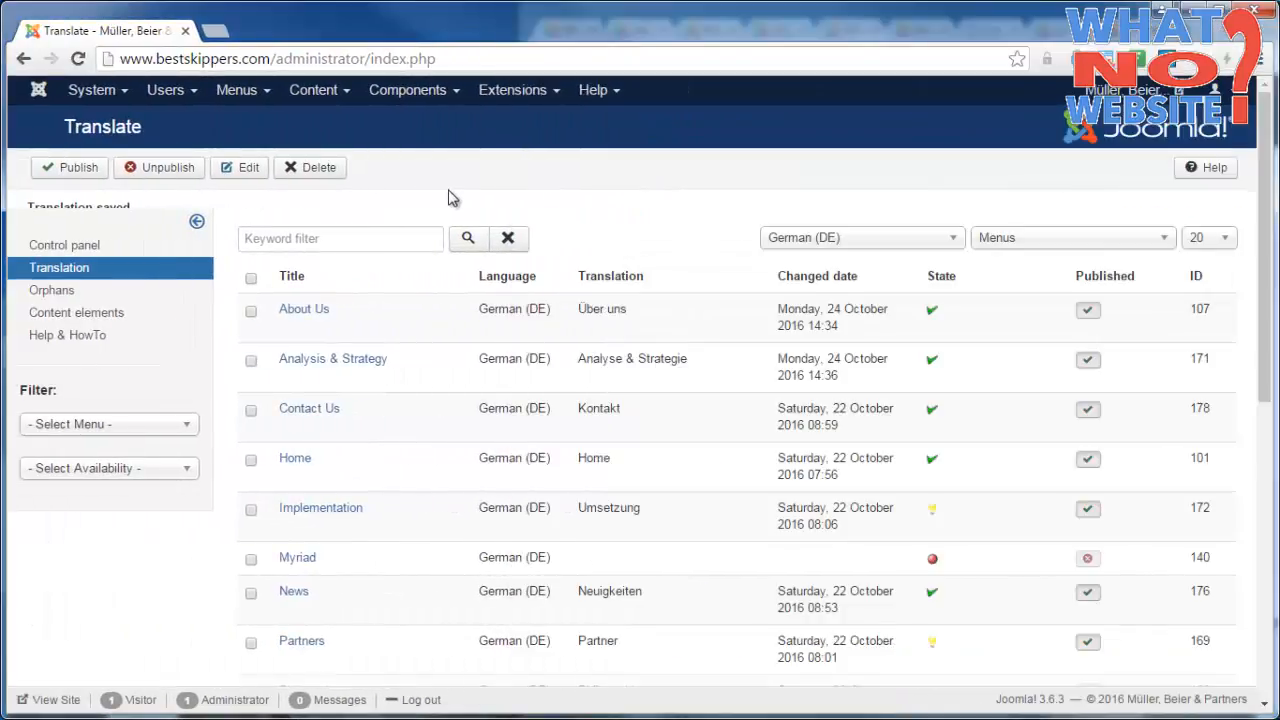
In the Menus translation window, open the Implementation menu item's German translation and check its name and menu alias.
{"action": "left_click", "coordinate": [335, 512]}
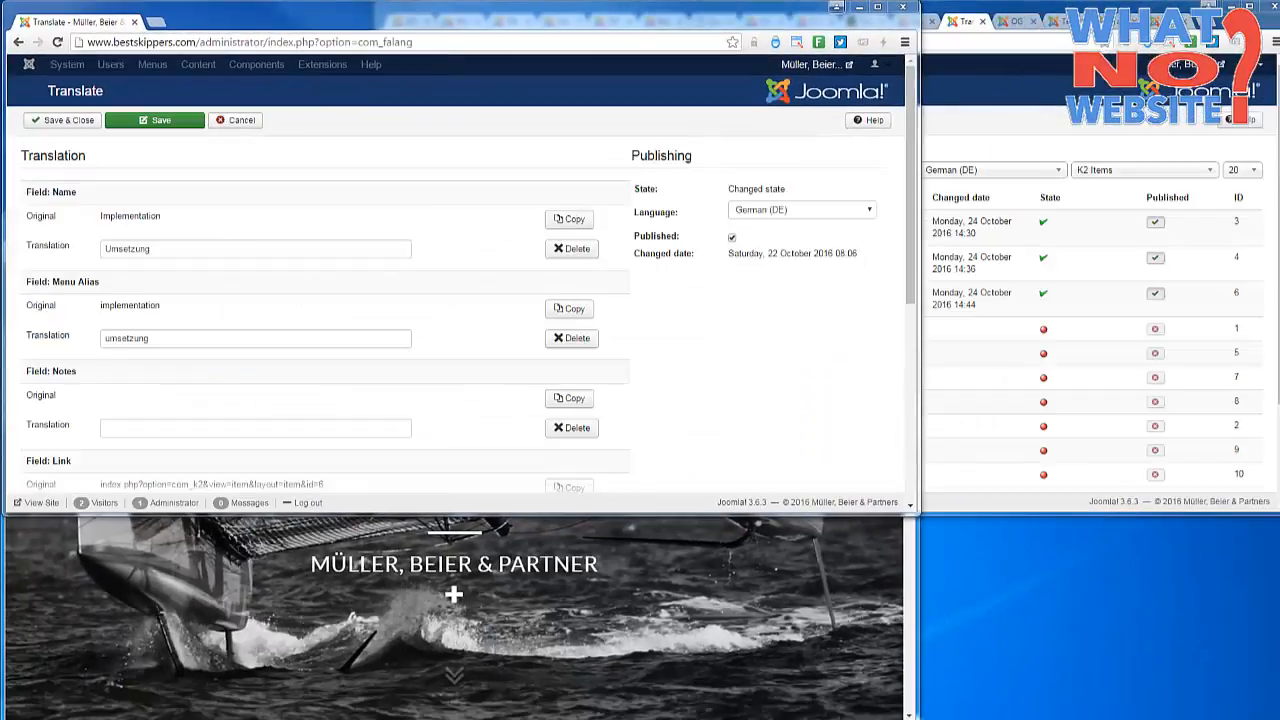
{"action": "double_click", "coordinate": [195, 249]}
{"action": "left_click", "coordinate": [195, 249]}
{"action": "double_click", "coordinate": [175, 340]}
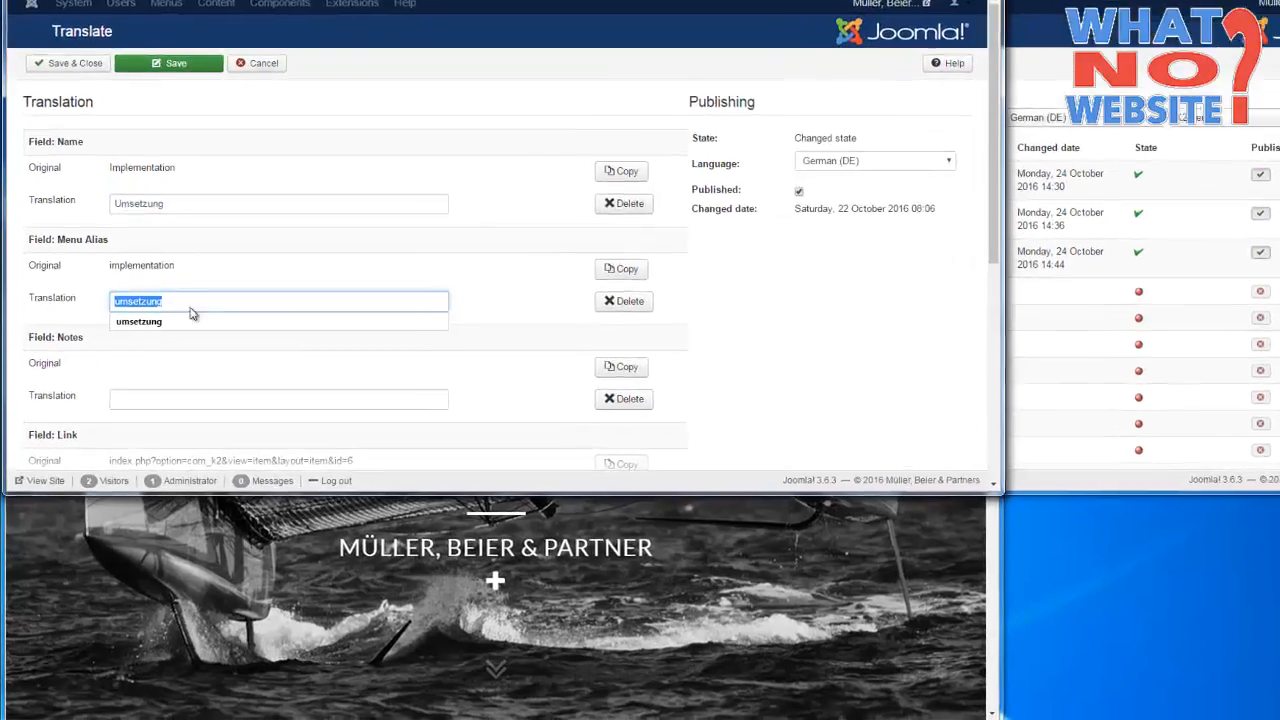
{"action": "left_click", "coordinate": [175, 340]}
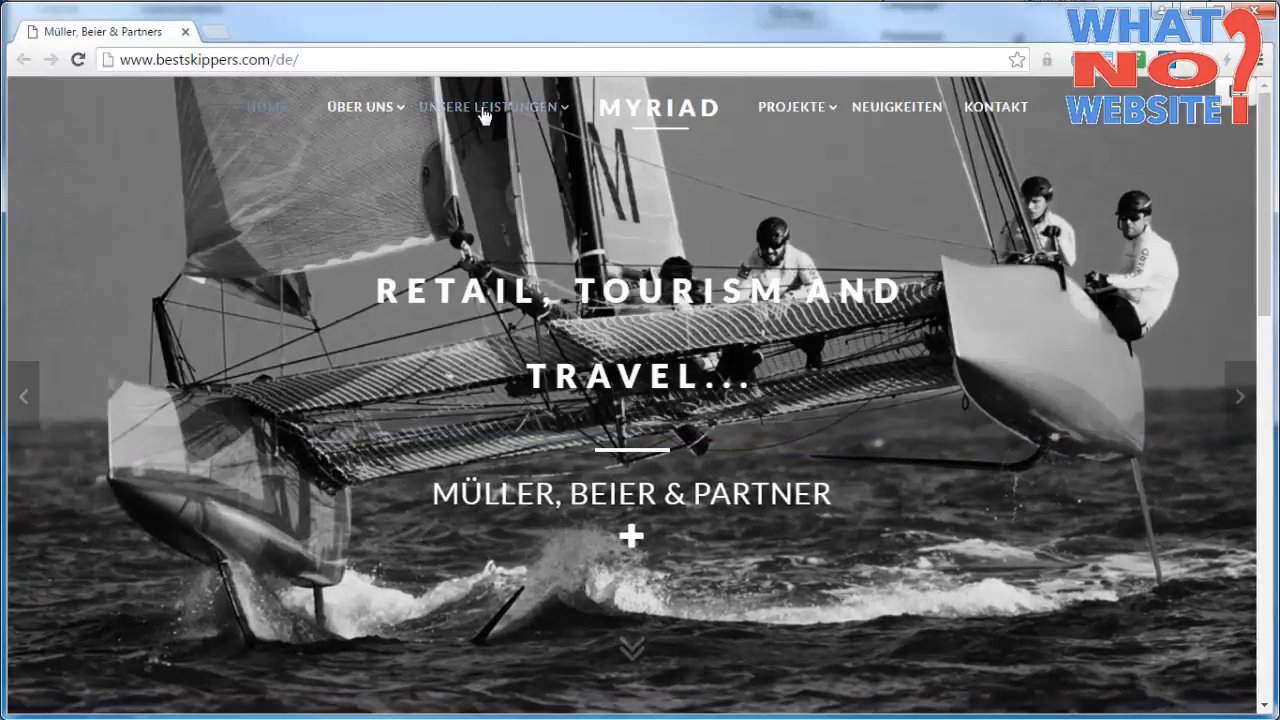
View the Unsere Leistungen page on the German website and return to the menu item's translation form.
{"action": "left_click", "coordinate": [484, 112]}
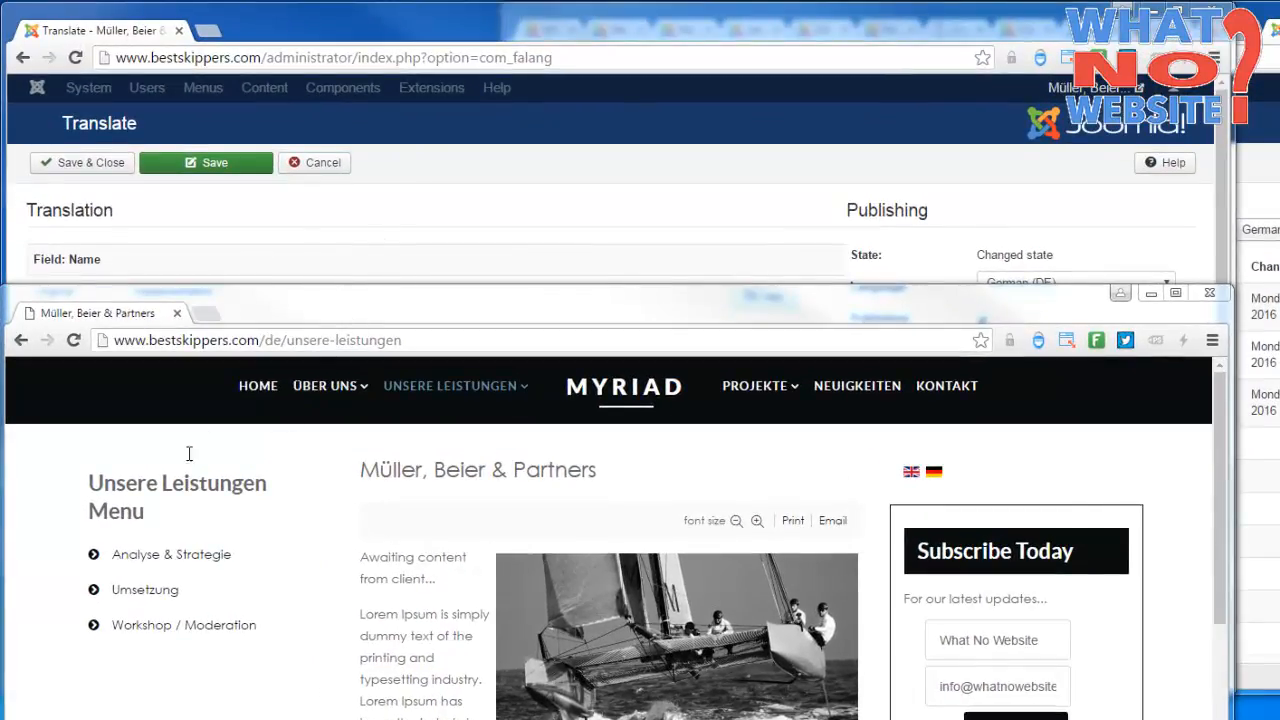
{"action": "left_click", "coordinate": [401, 238]}
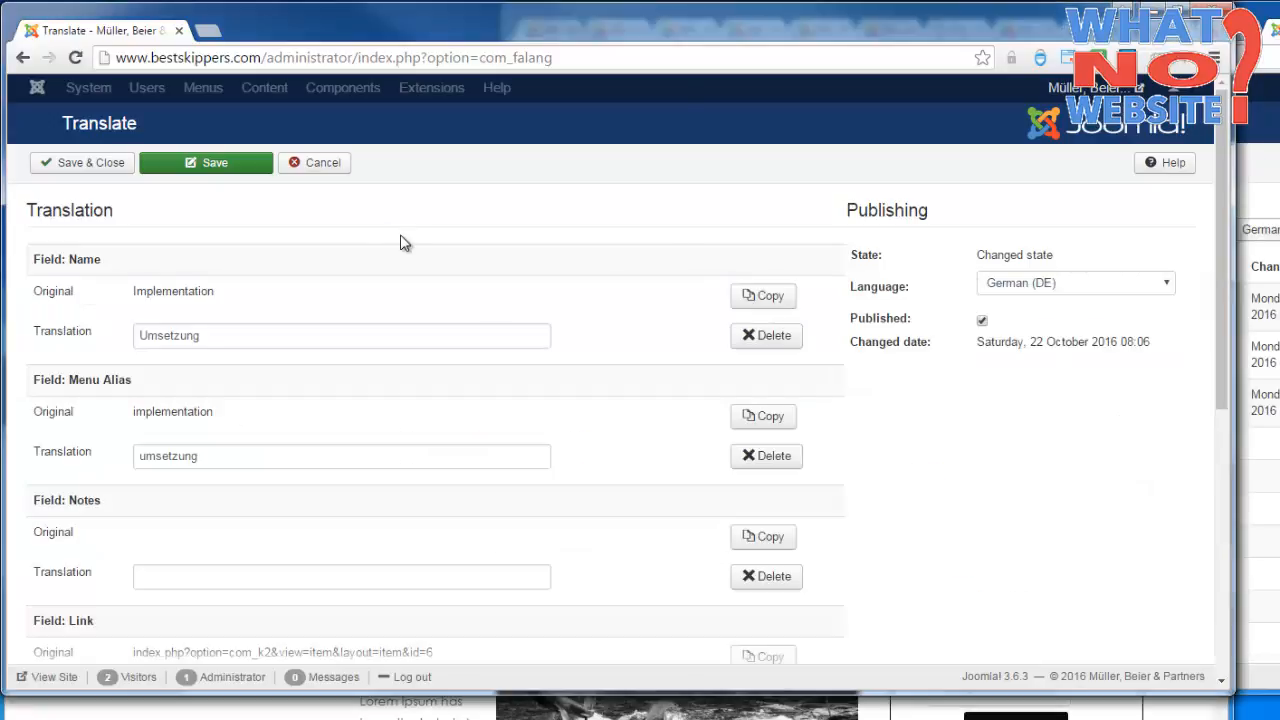
Copy the original link, index.php?option=com_k2&view=item&layout=item&id=6, into the menu item's link translation, then save and close.
{"action": "left_click_drag", "start_coordinate": [1221, 233], "coordinate": [1174, 331]}
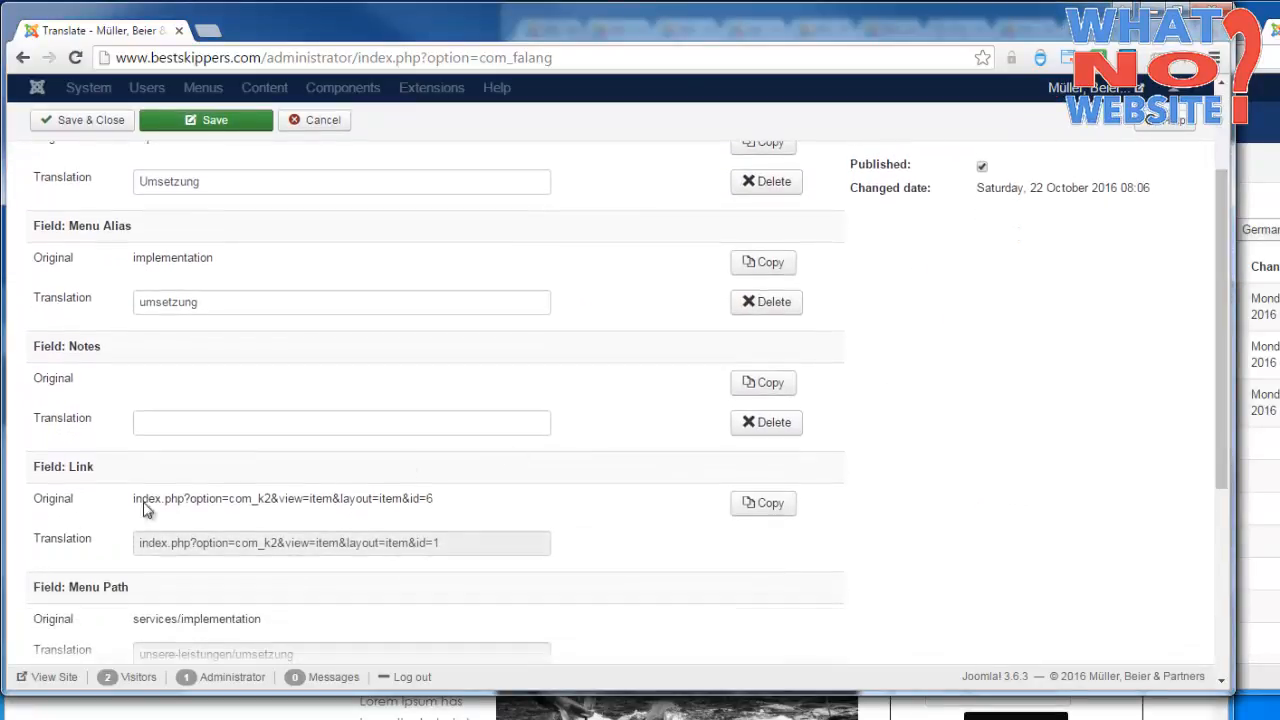
{"action": "left_click_drag", "start_coordinate": [133, 500], "coordinate": [140, 546]}
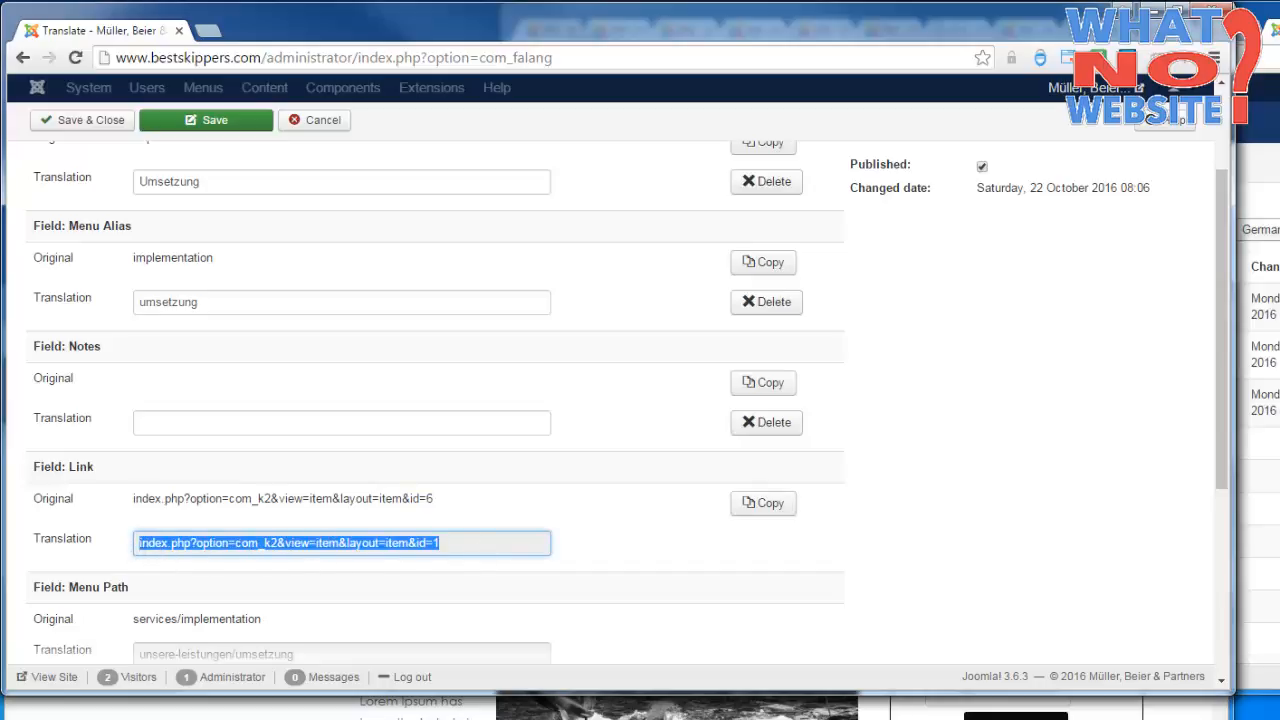
{"action": "left_click_drag", "start_coordinate": [421, 499], "coordinate": [436, 500]}
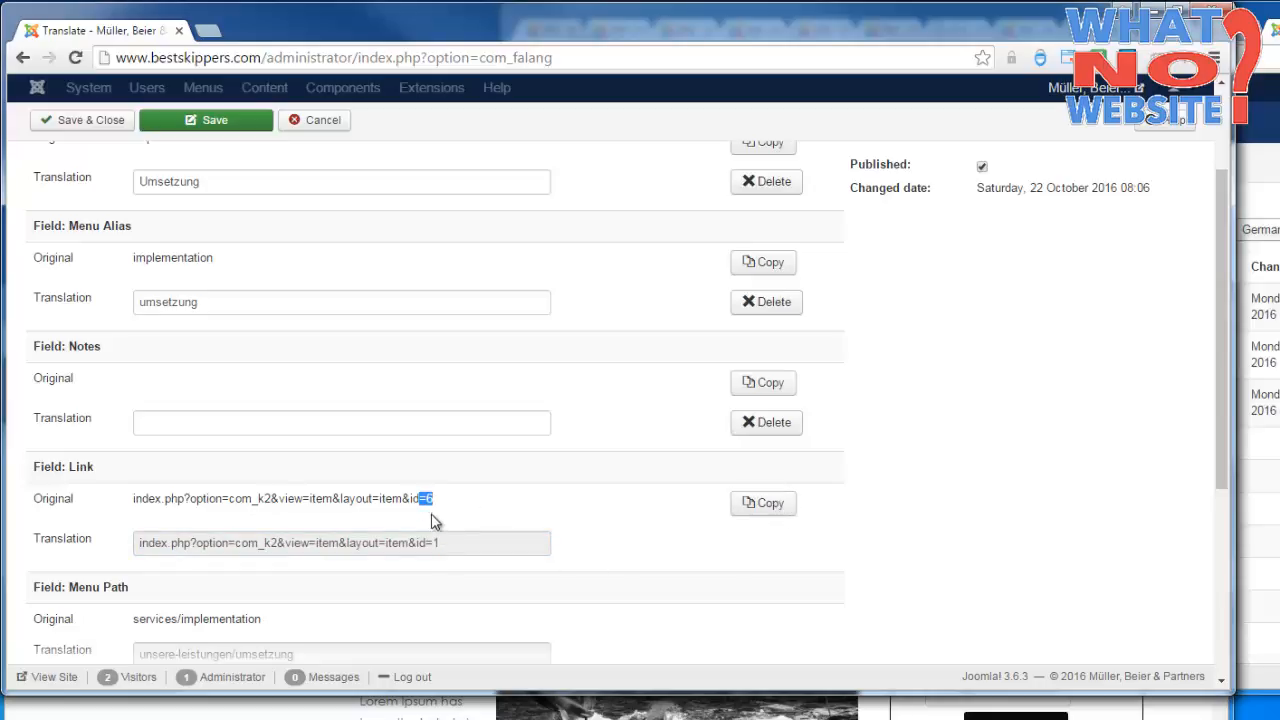
{"action": "left_click", "coordinate": [763, 503]}
{"action": "left_click_drag", "start_coordinate": [1222, 172], "coordinate": [1220, 90]}
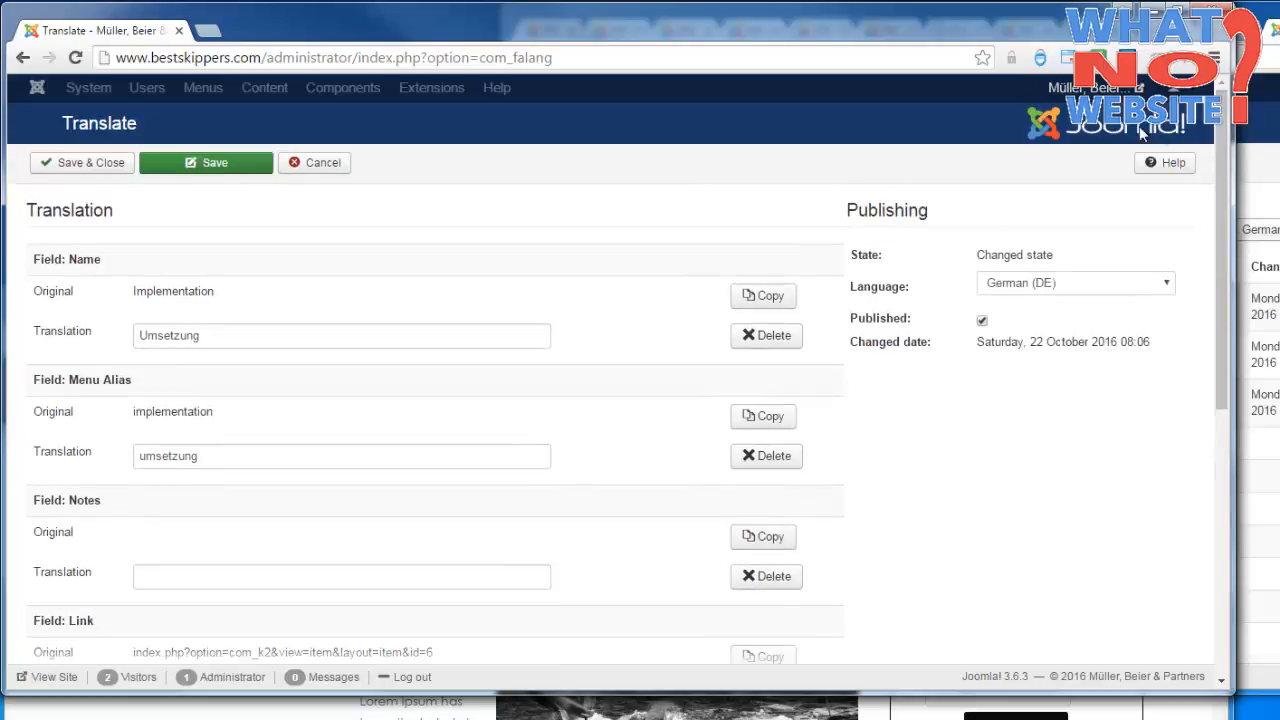
{"action": "left_click", "coordinate": [95, 163]}
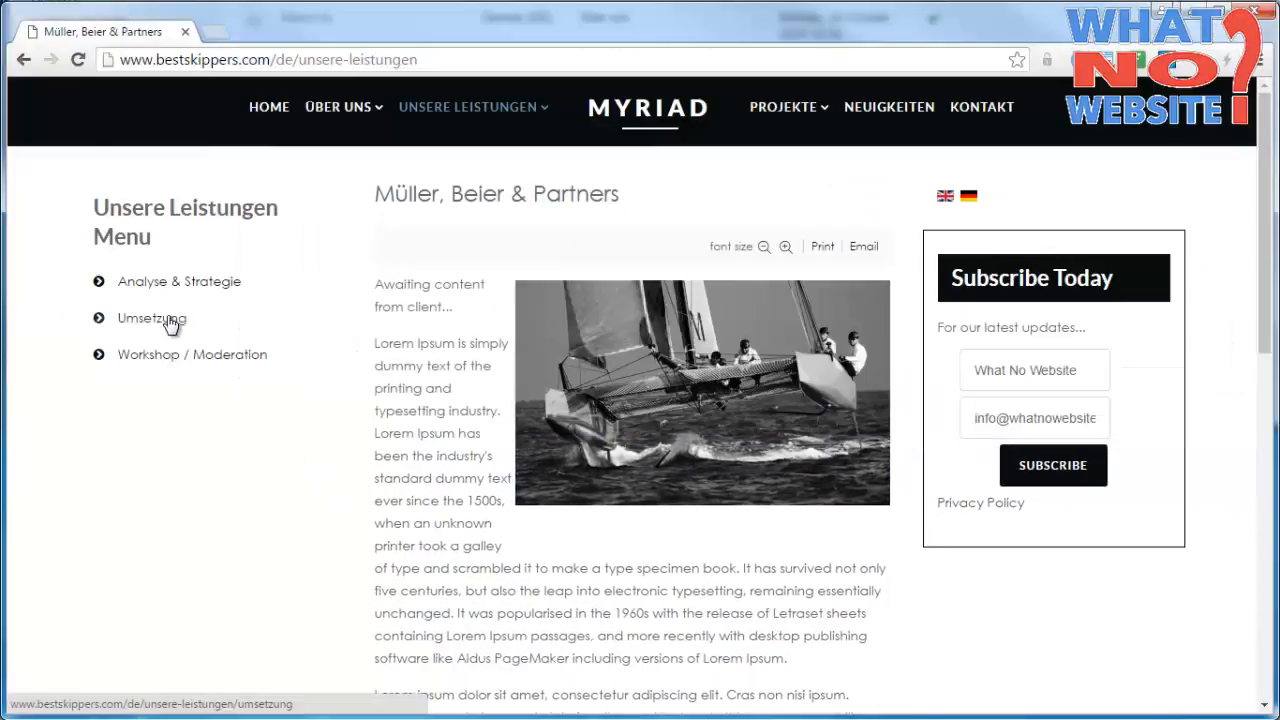
Open the Umsetzung page on the German website and check its translated text.
{"action": "left_click", "coordinate": [167, 318]}
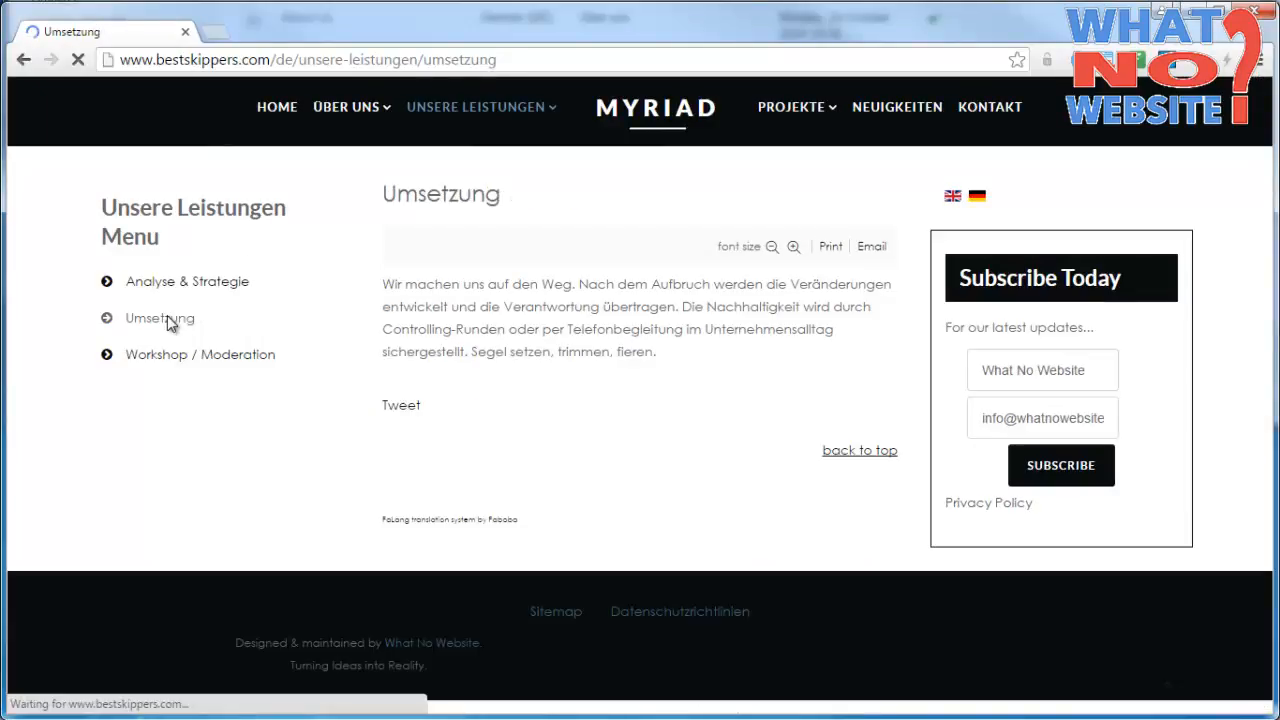
{"action": "left_click_drag", "start_coordinate": [384, 282], "coordinate": [706, 357]}
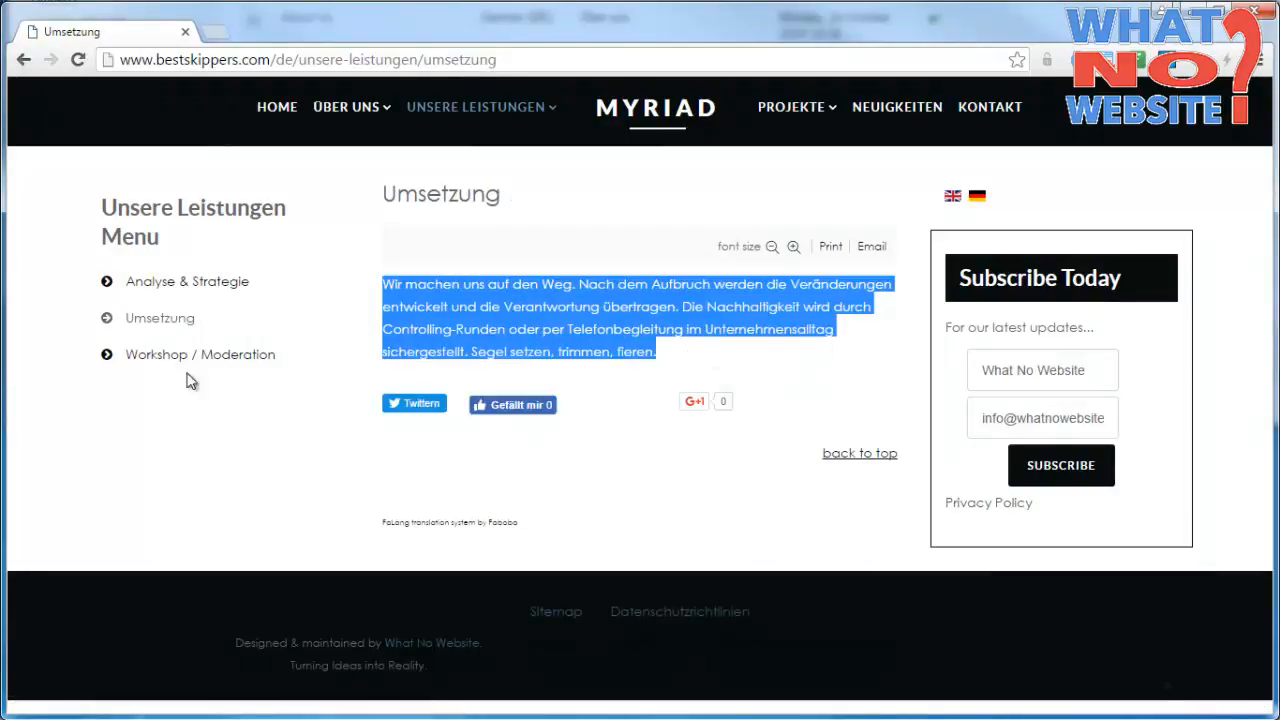
{"action": "key", "text": "alt+Tab"}
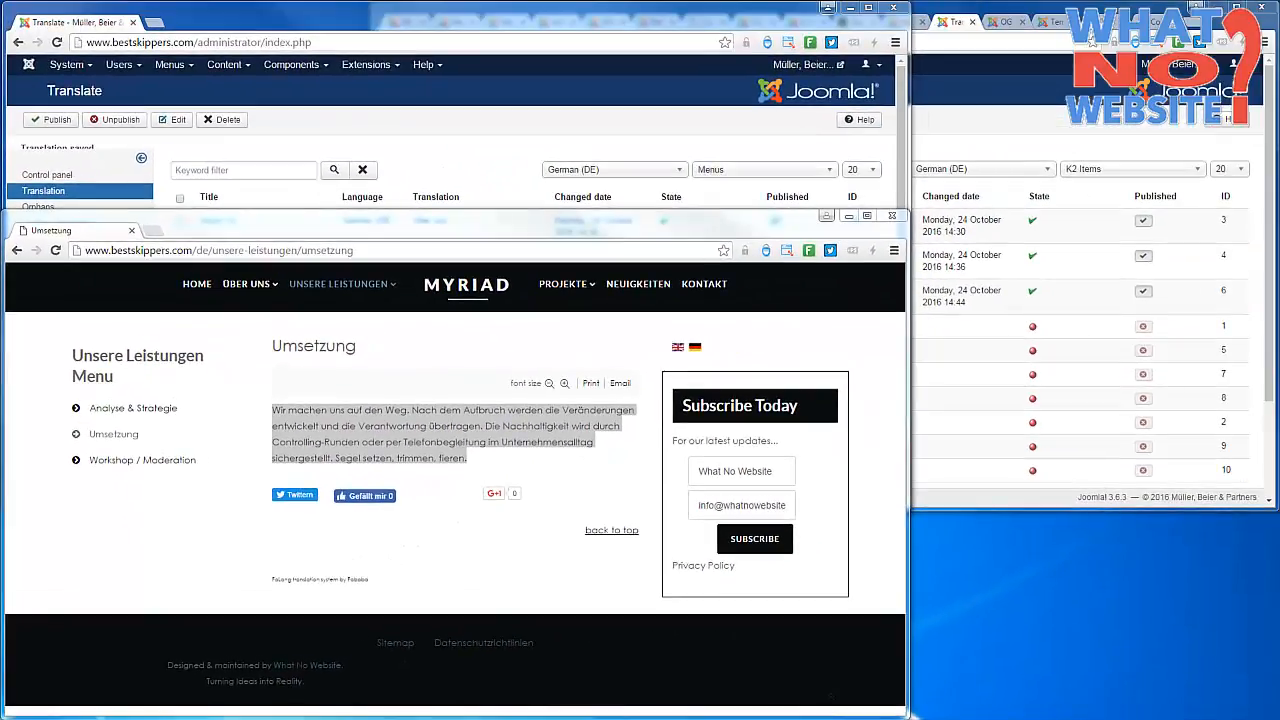
Open the Partners K2 item's German translation and enter Partner as the title and partner as the alias.
{"action": "left_click", "coordinate": [1021, 118]}
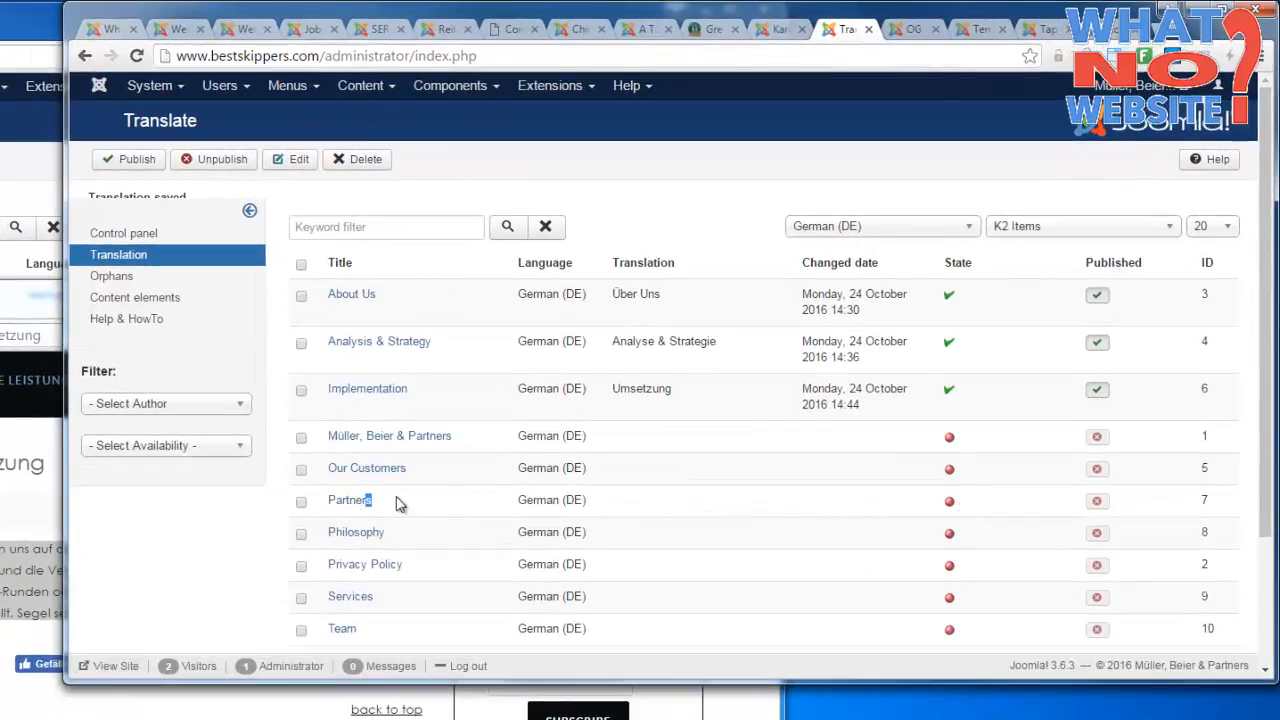
{"action": "left_click", "coordinate": [362, 501]}
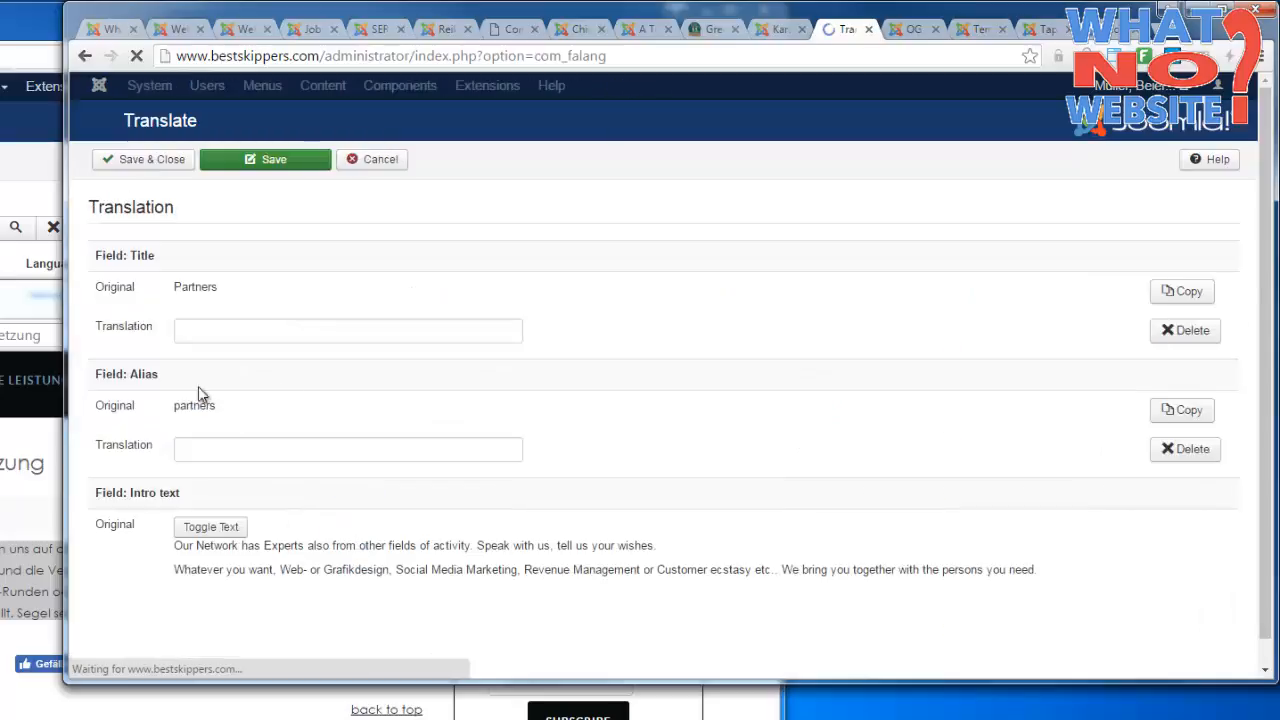
{"action": "left_click", "coordinate": [257, 335]}
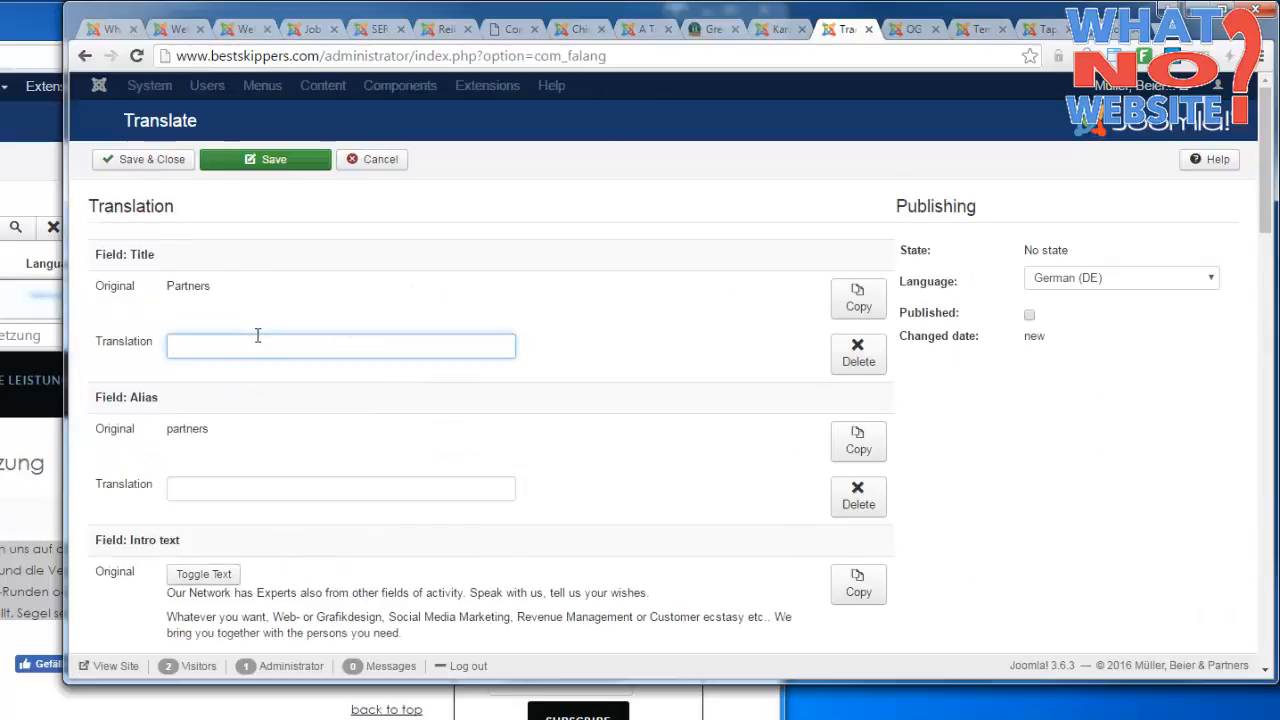
{"action": "type", "text": "Part"}
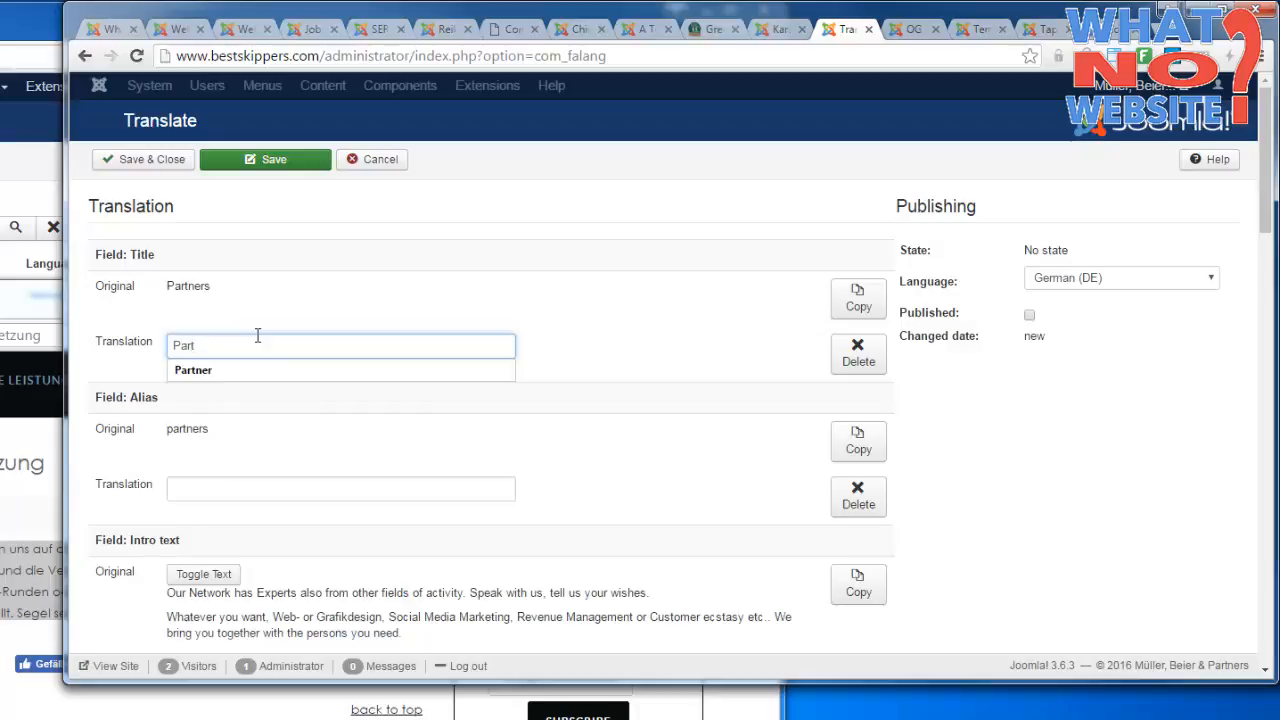
{"action": "type", "text": "ner"}
{"action": "key", "text": "Tab"}
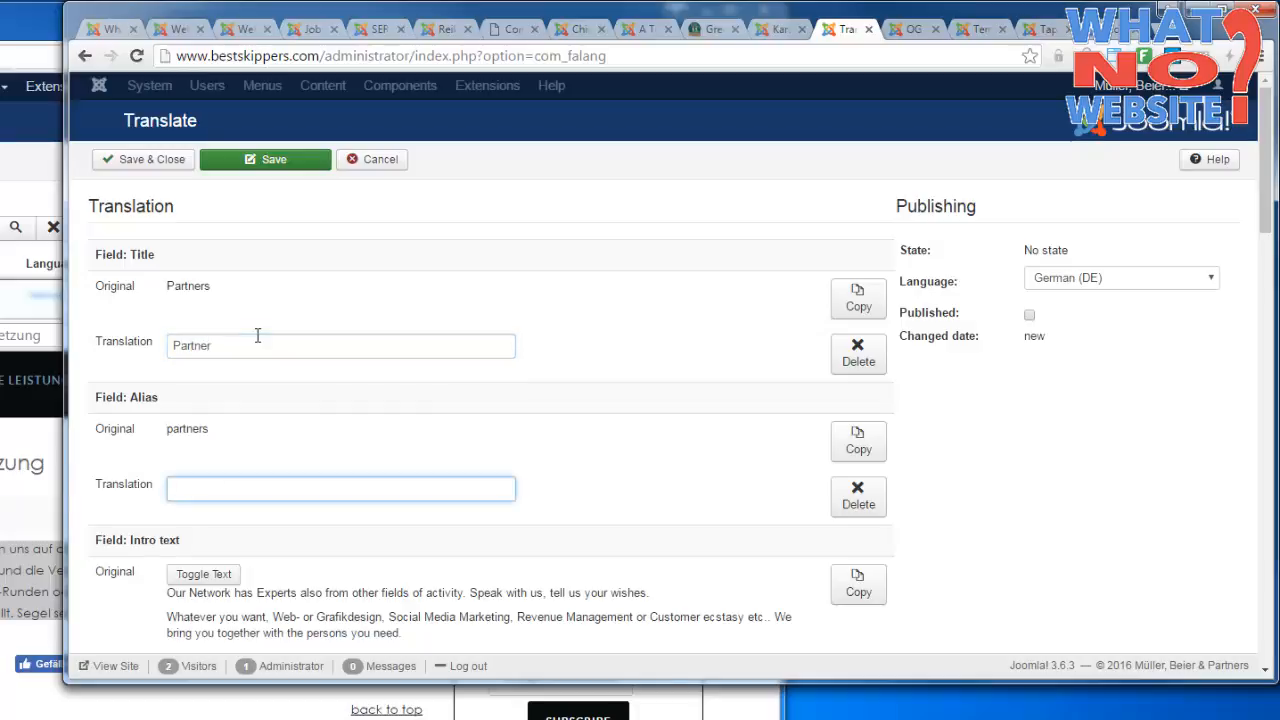
{"action": "type", "text": "partner"}
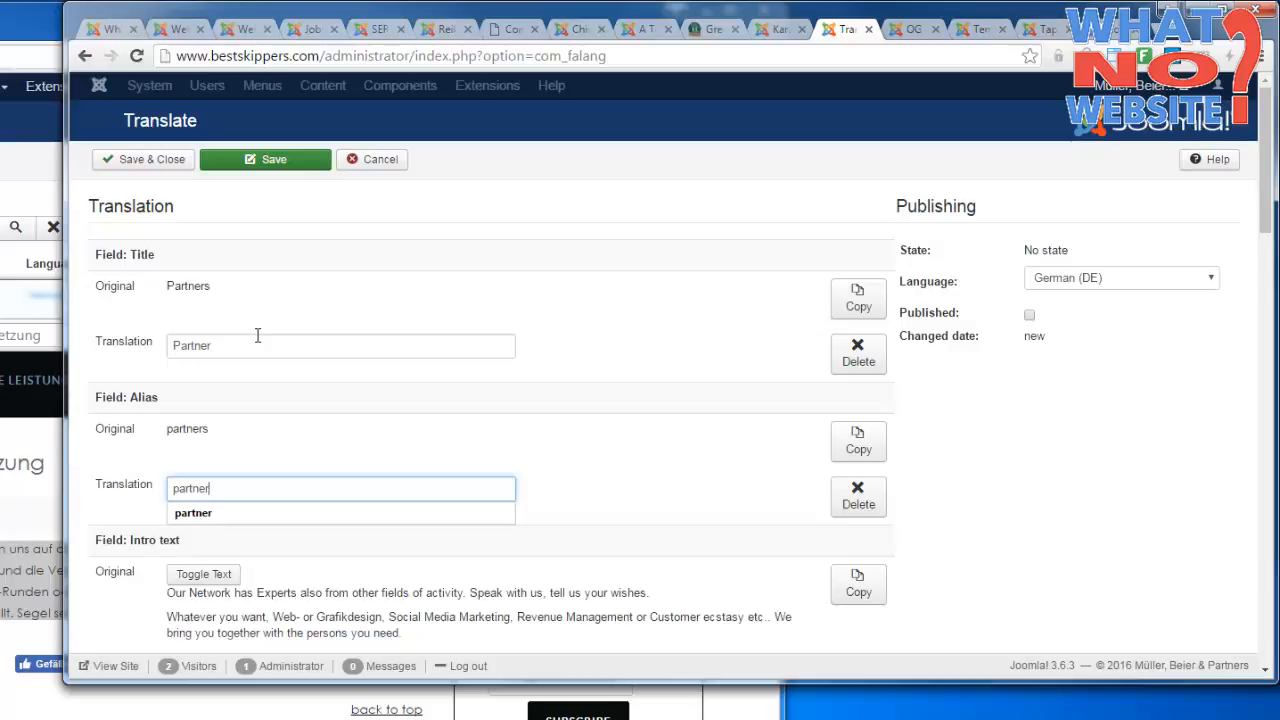
Compare the title and alias fields with the page heading and web address of the Umsetzung page on the German website.
{"action": "left_click", "coordinate": [258, 336]}
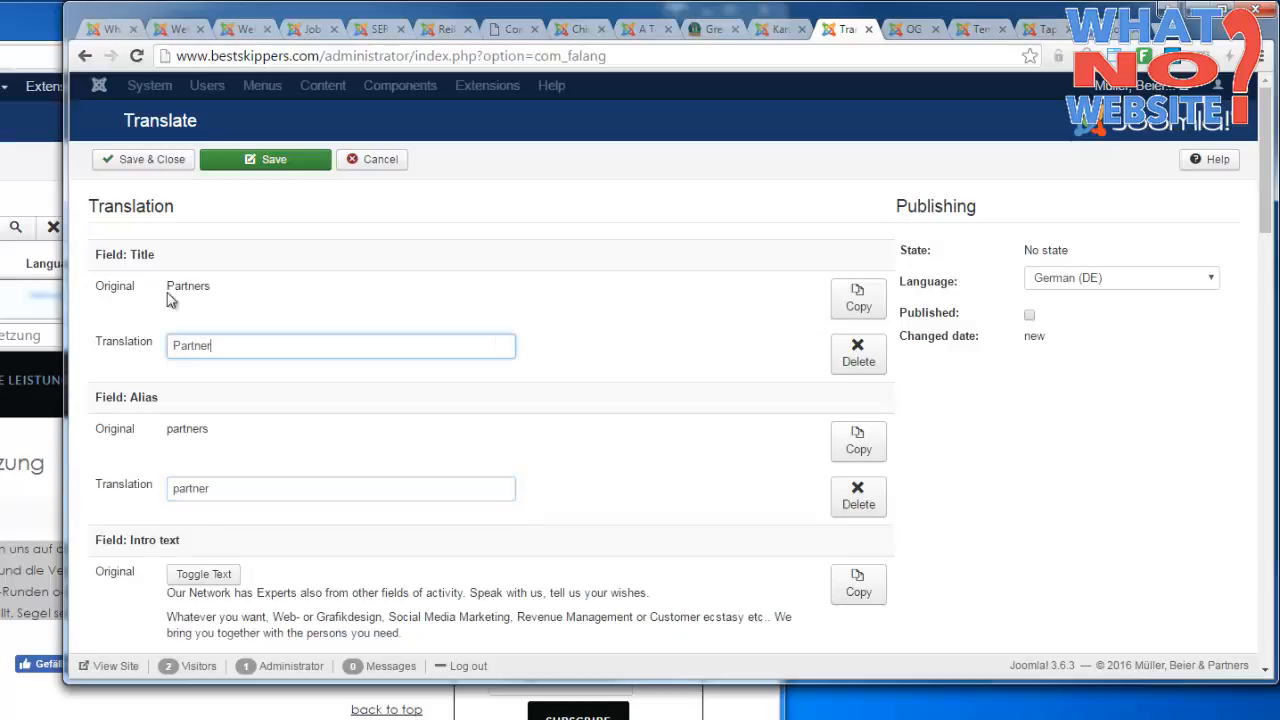
{"action": "left_click", "coordinate": [172, 286]}
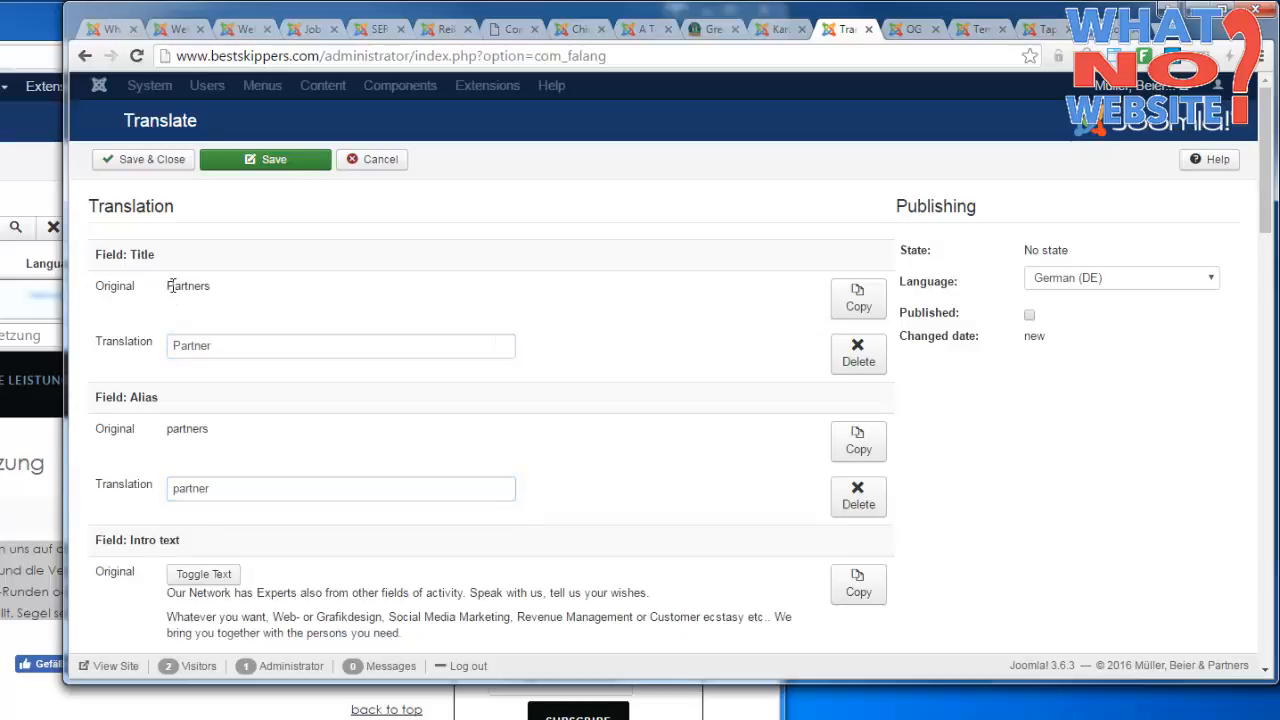
{"action": "left_click", "coordinate": [52, 296]}
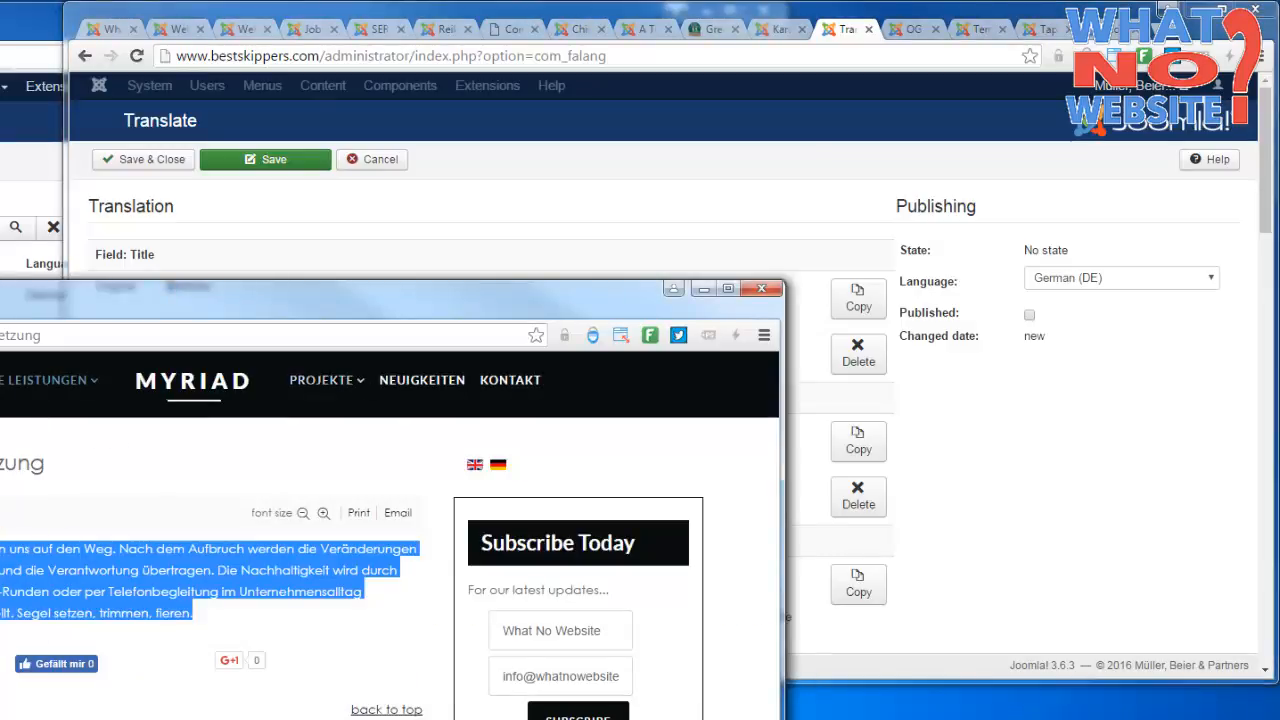
{"action": "double_click", "coordinate": [40, 463]}
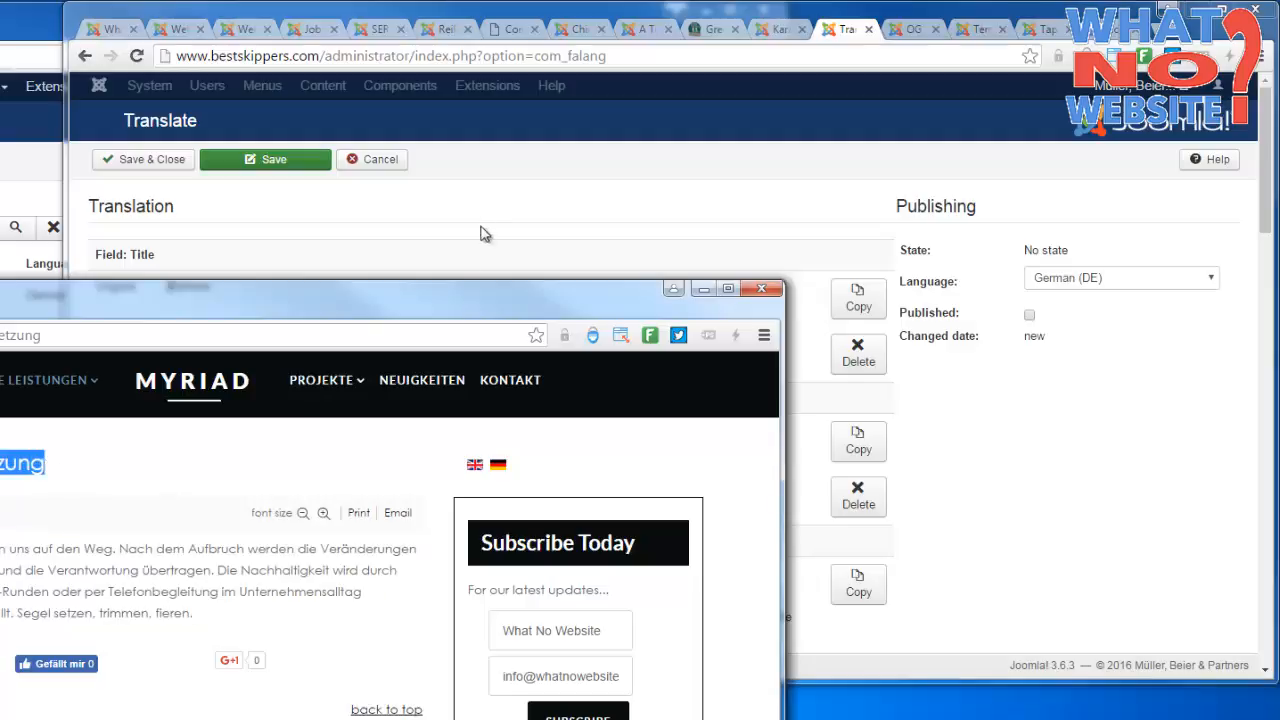
{"action": "left_click", "coordinate": [480, 234]}
{"action": "double_click", "coordinate": [229, 488]}
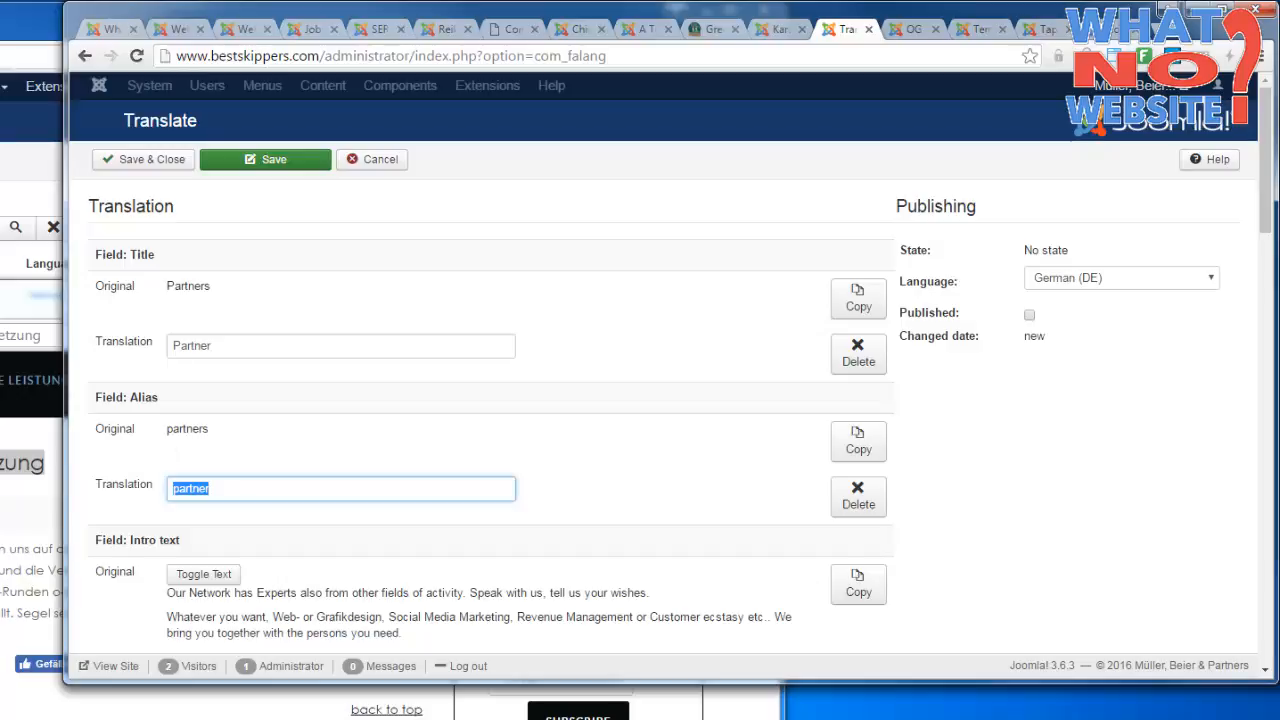
{"action": "left_click_drag", "start_coordinate": [0, 336], "coordinate": [109, 351]}
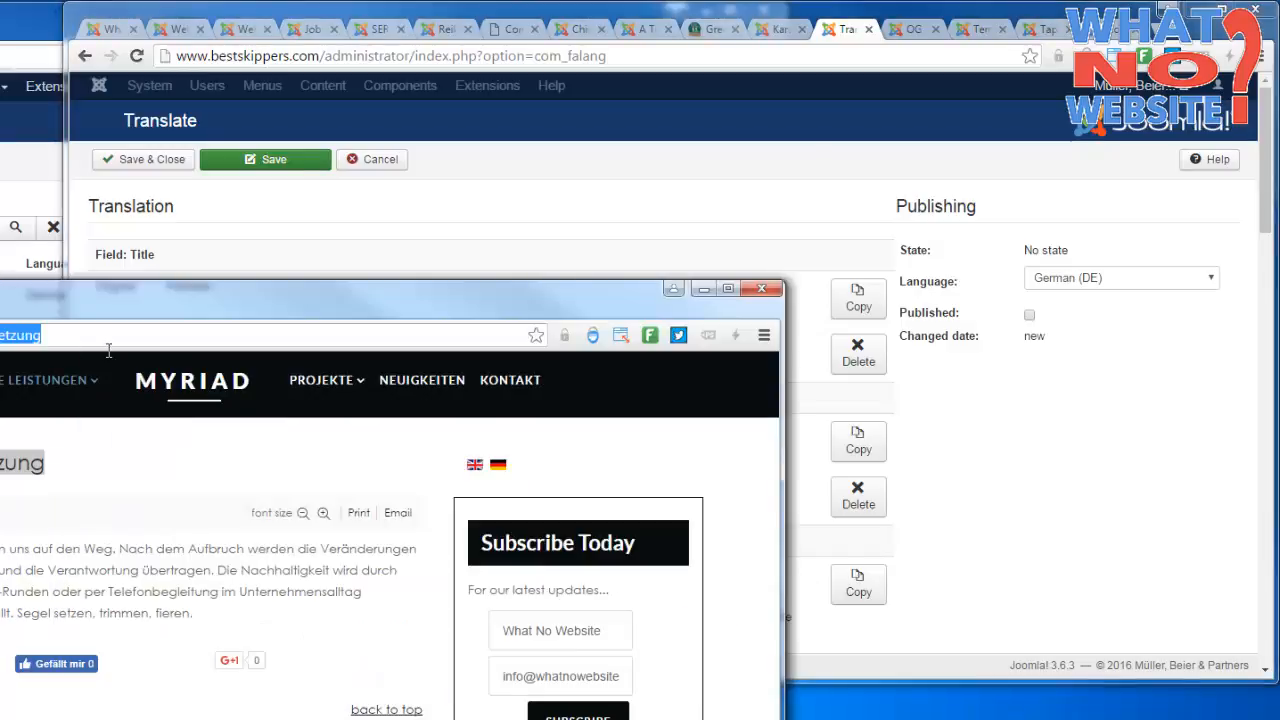
{"action": "left_click", "coordinate": [502, 229]}
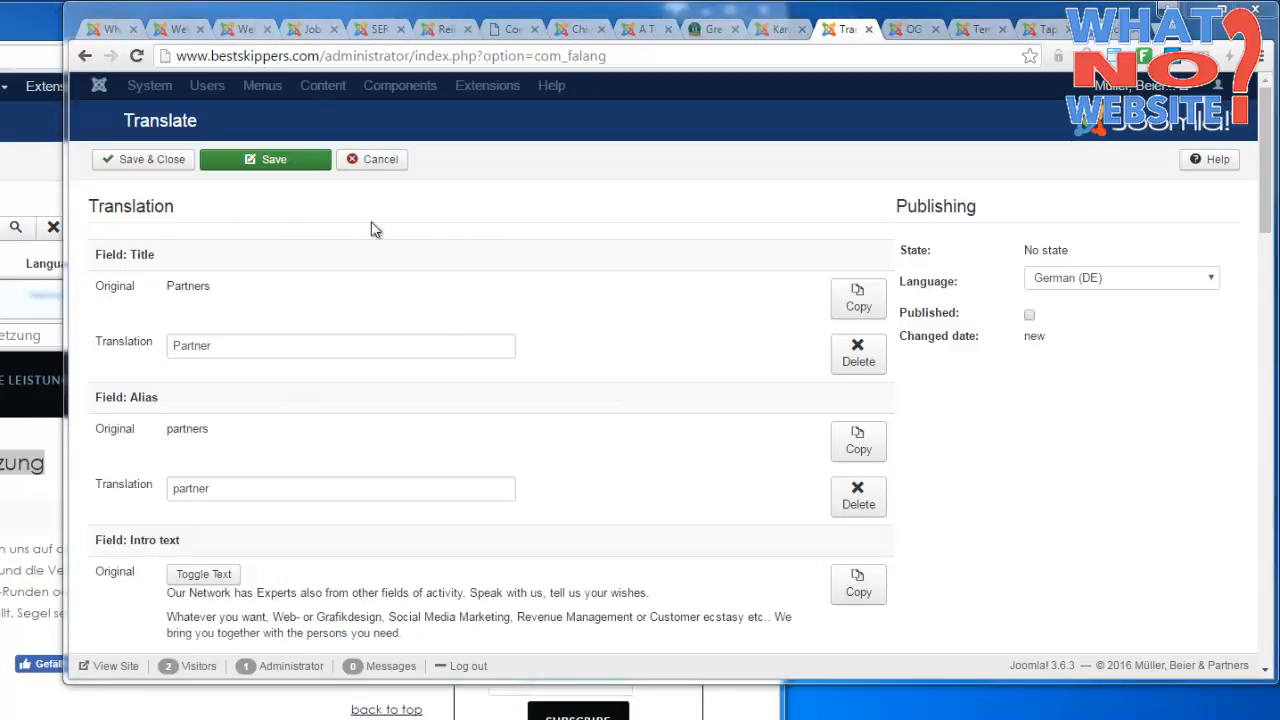
{"action": "scroll", "coordinate": [1002, 410], "scroll_direction": "down", "scroll_amount": 1}
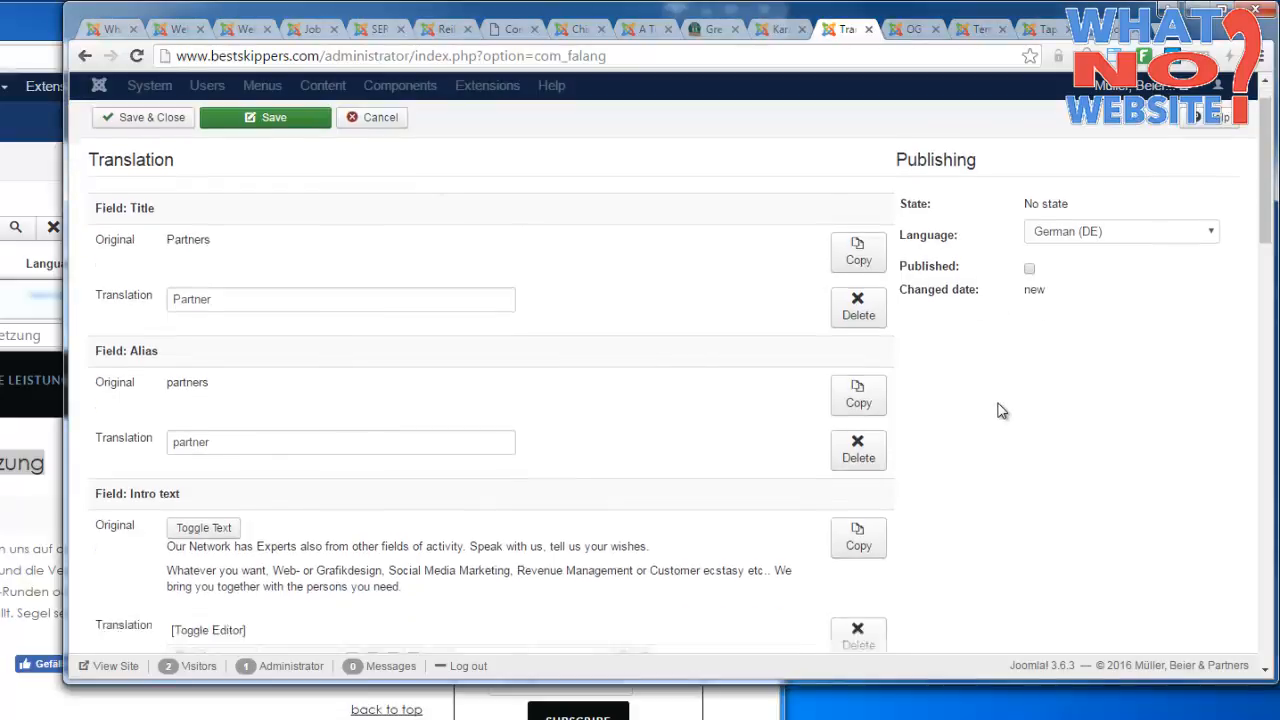
{"action": "scroll", "coordinate": [1002, 410], "scroll_direction": "down", "scroll_amount": 4}
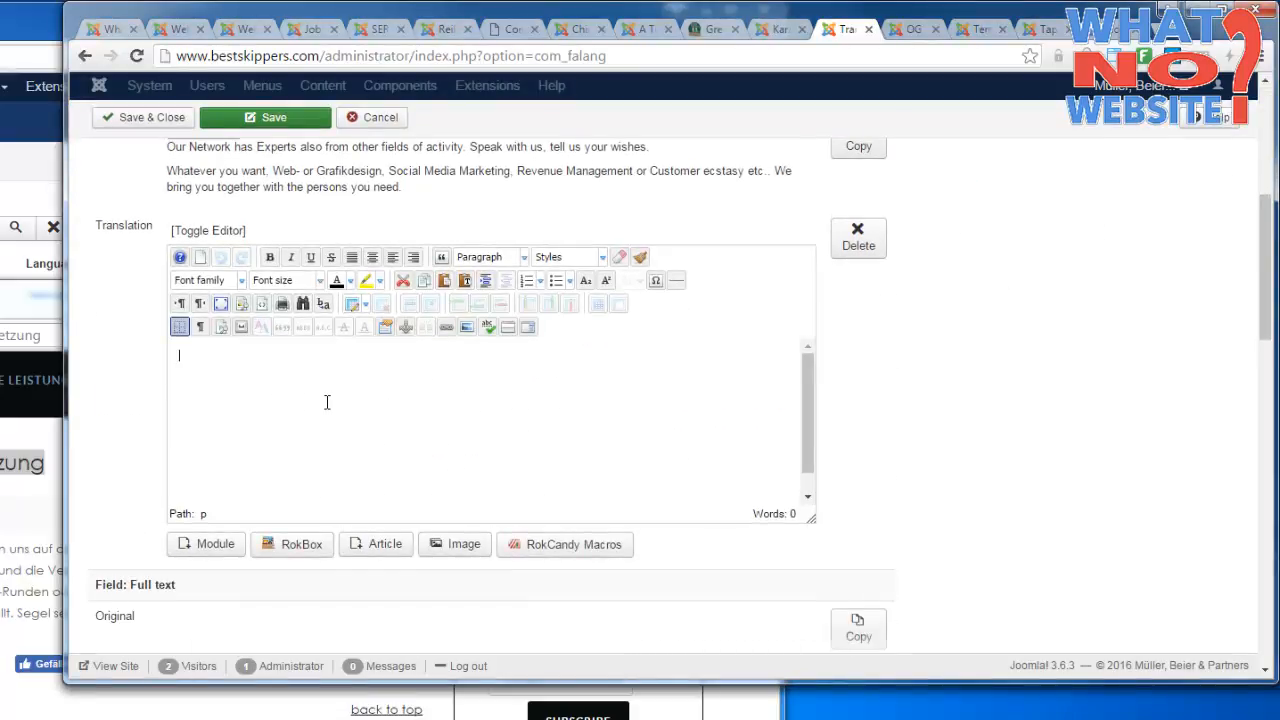
{"action": "right_click", "coordinate": [268, 383]}
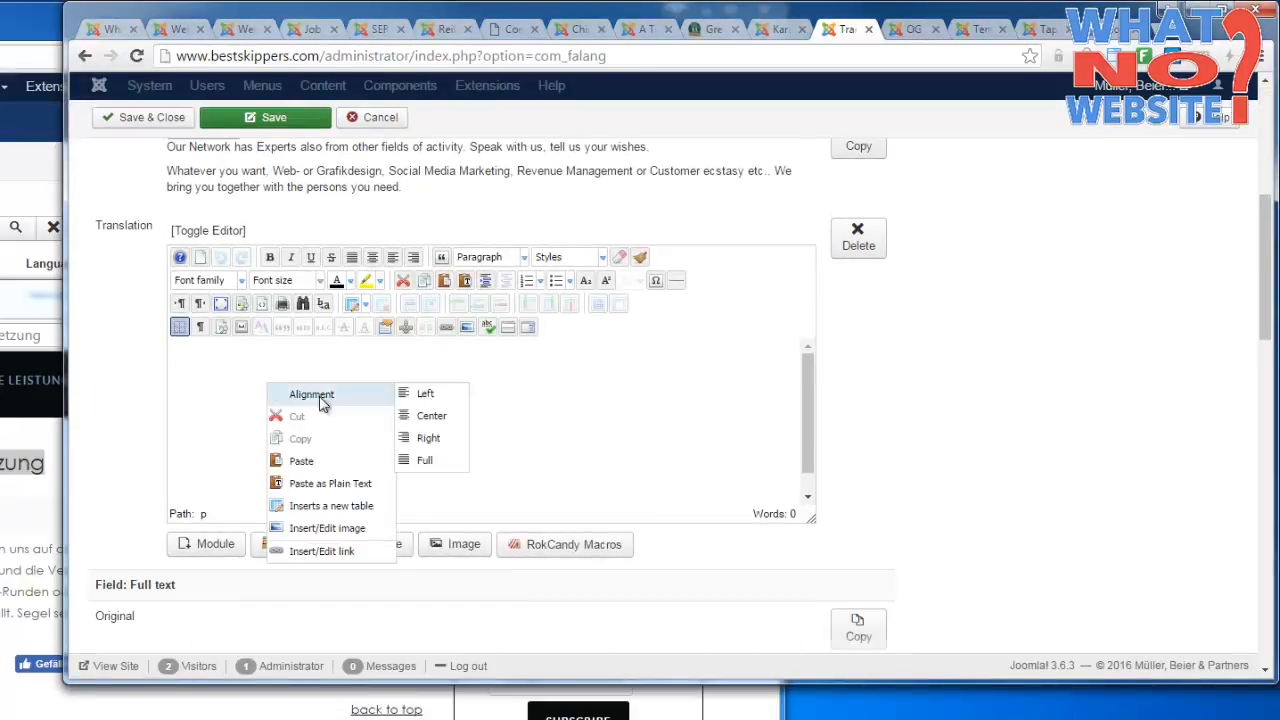
{"action": "left_click", "coordinate": [336, 463]}
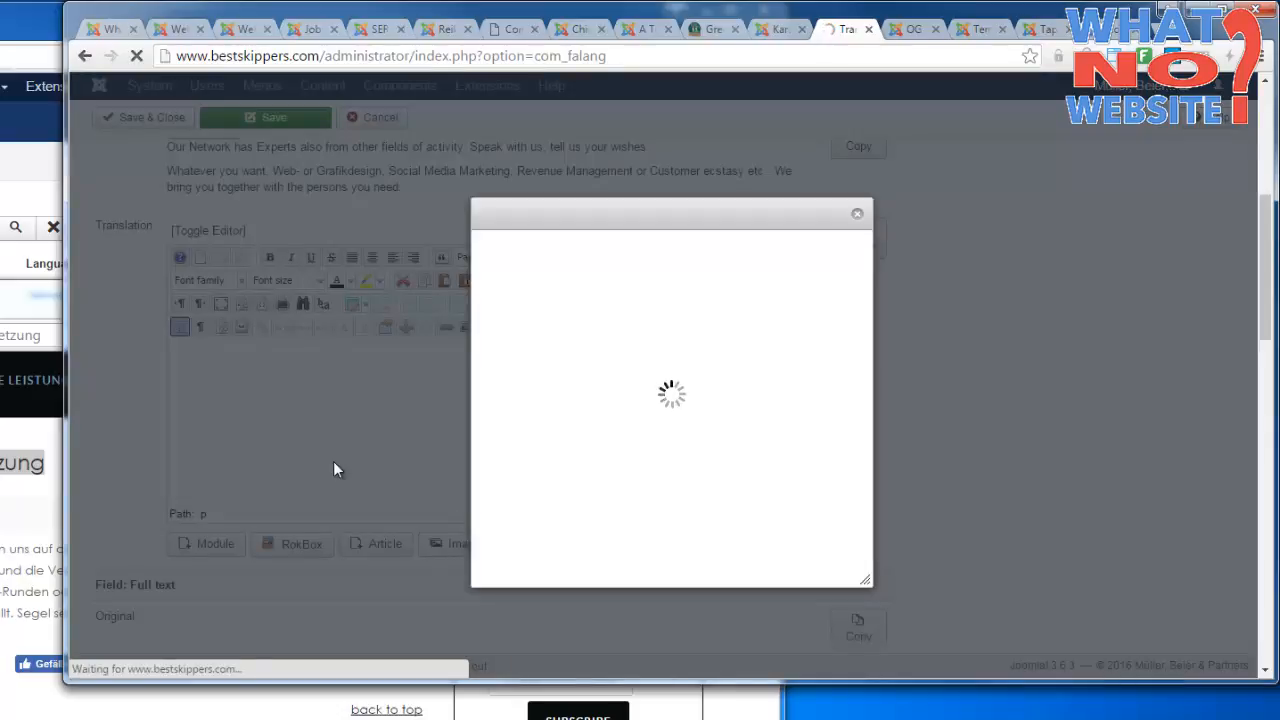
{"action": "left_click", "coordinate": [857, 218]}
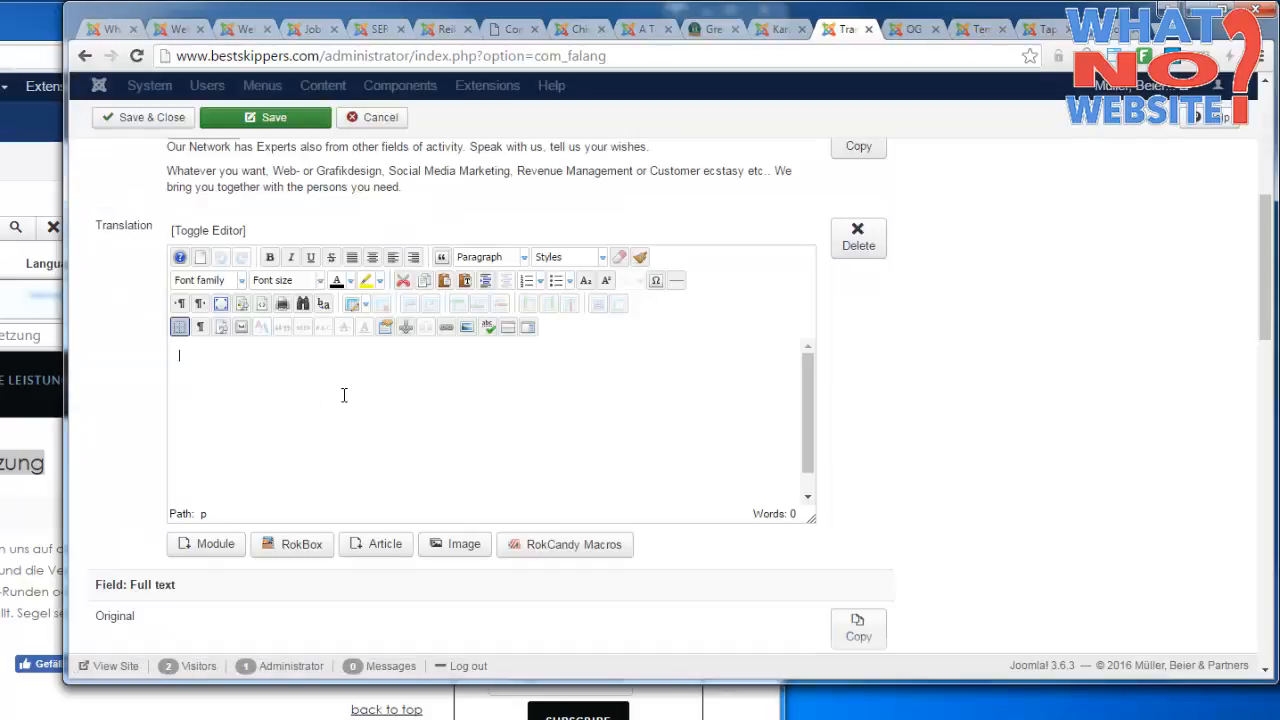
Insert the copied German partner text, beginning "Unser Netzwerk verfügt über Experten", as plain text into the intro text translation.
{"action": "right_click", "coordinate": [292, 392]}
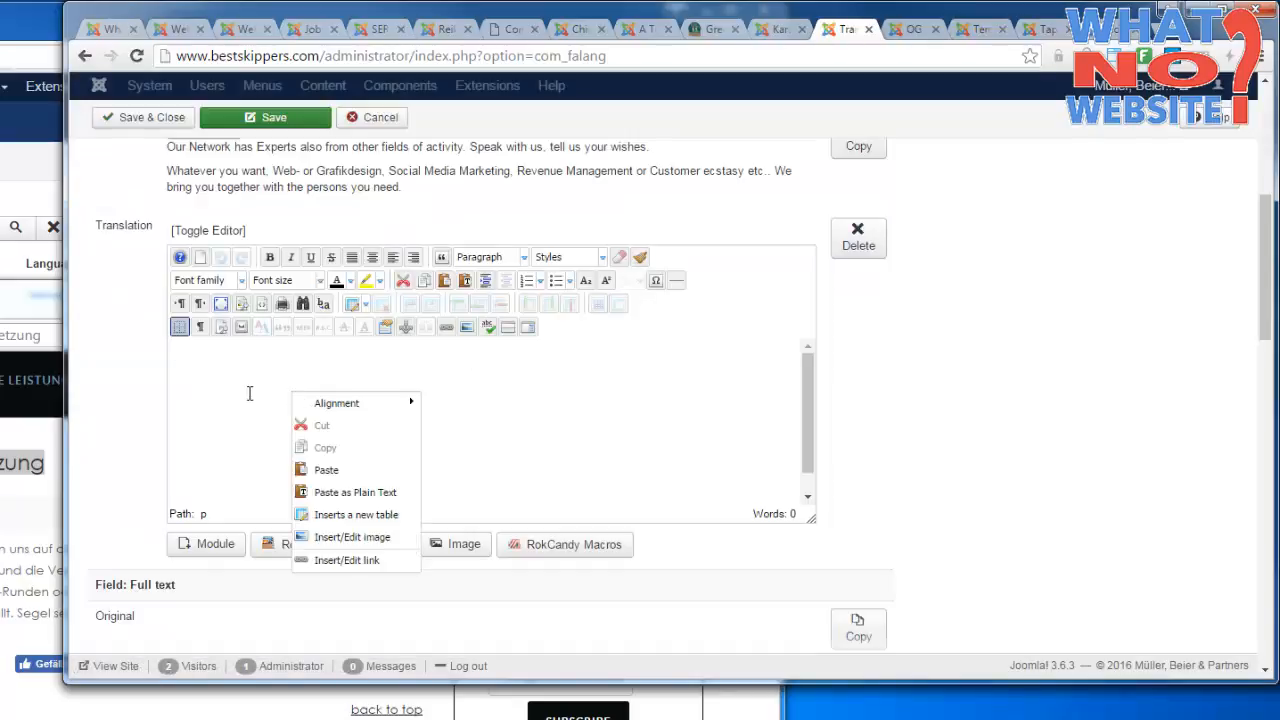
{"action": "left_click", "coordinate": [377, 493]}
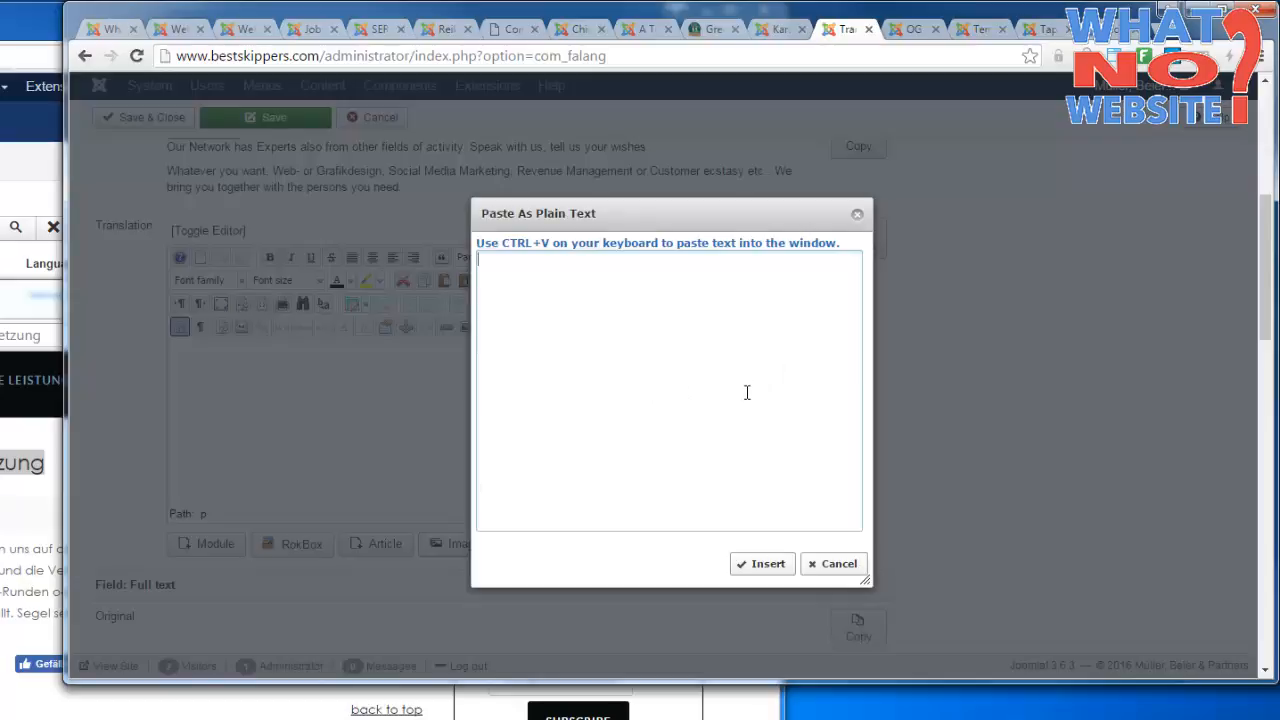
{"action": "right_click", "coordinate": [668, 332]}
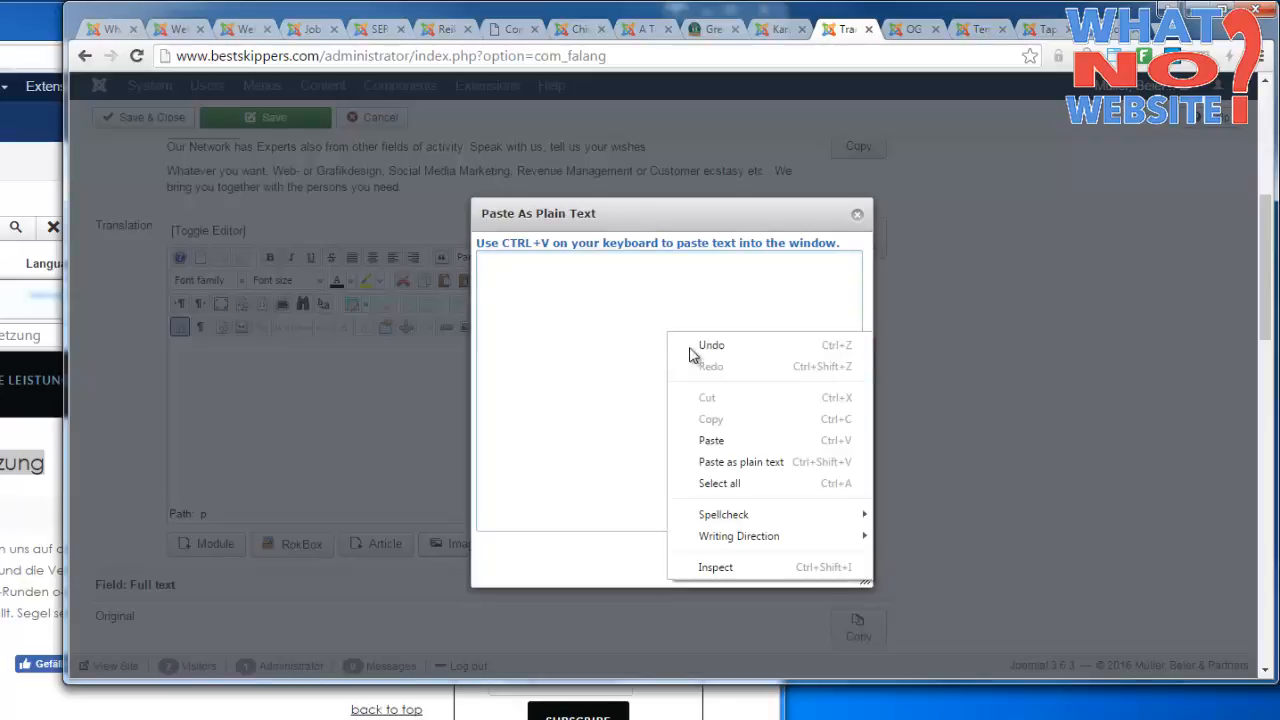
{"action": "left_click", "coordinate": [729, 440]}
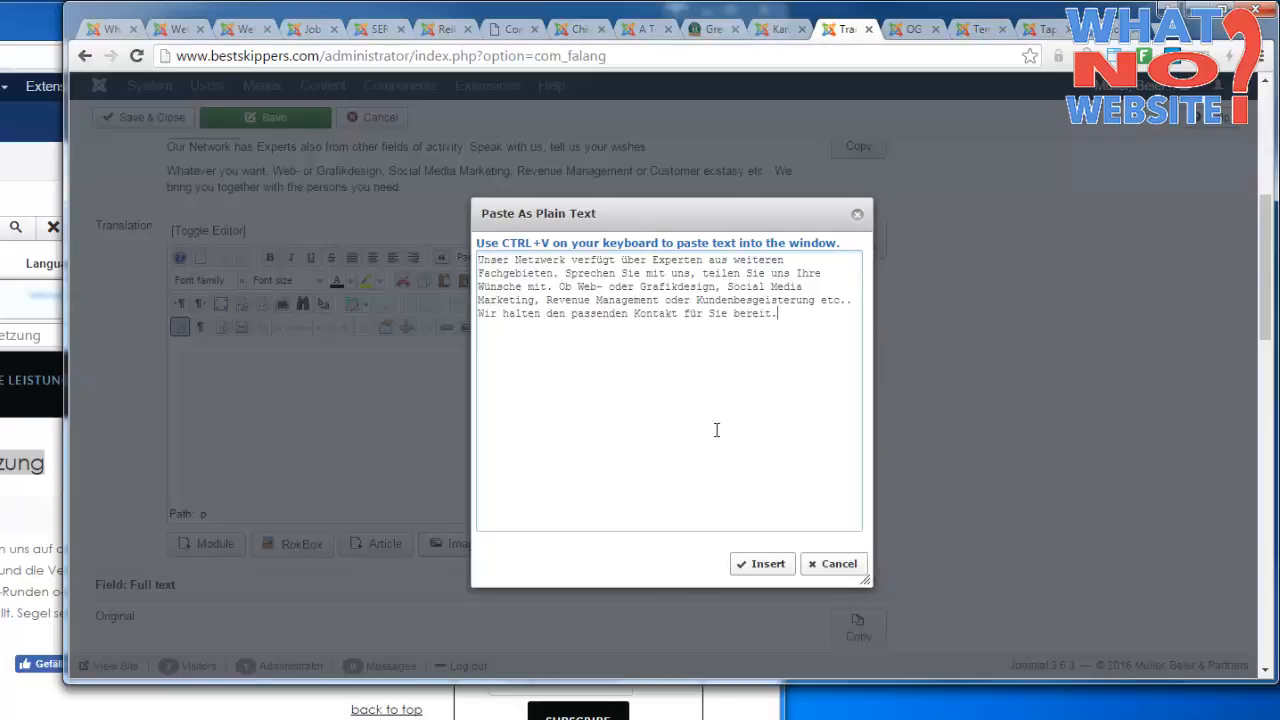
{"action": "left_click", "coordinate": [776, 566]}
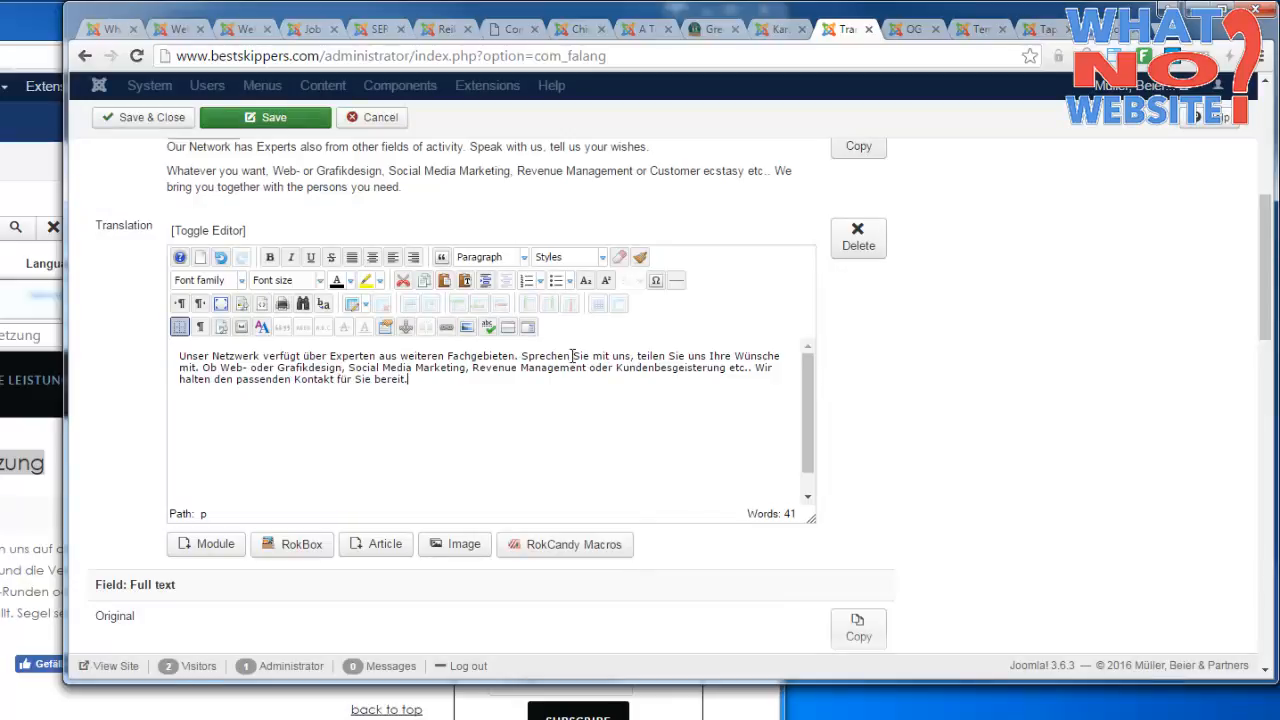
{"action": "left_click_drag", "start_coordinate": [472, 386], "coordinate": [58, 341]}
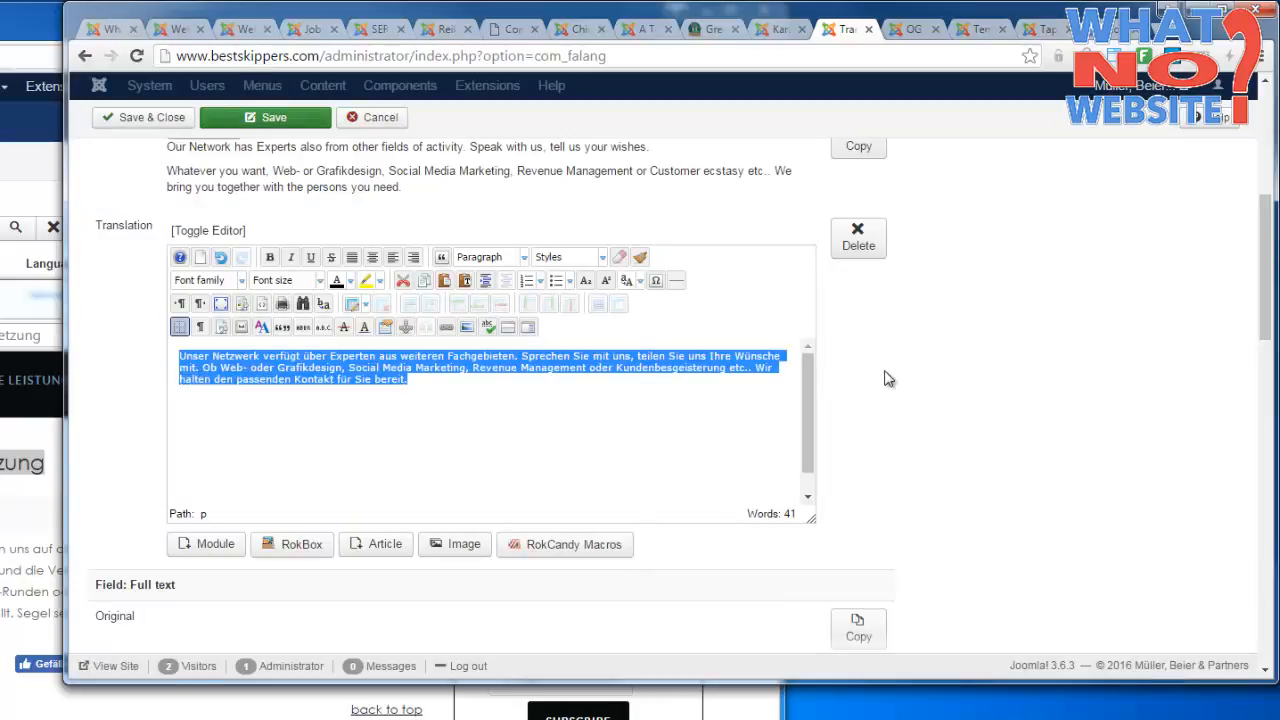
Mark the Partners item's German translation as published, then save and close it.
{"action": "scroll", "coordinate": [1057, 371], "scroll_direction": "up", "scroll_amount": 5}
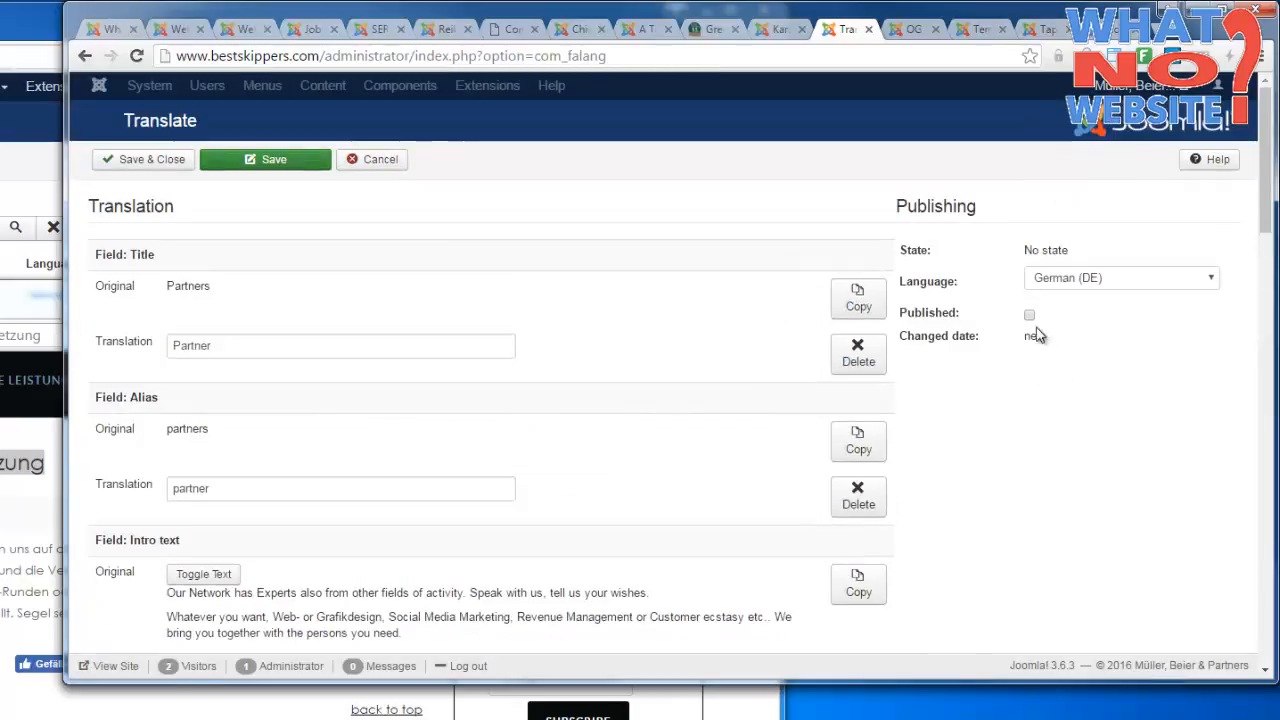
{"action": "double_click", "coordinate": [928, 312]}
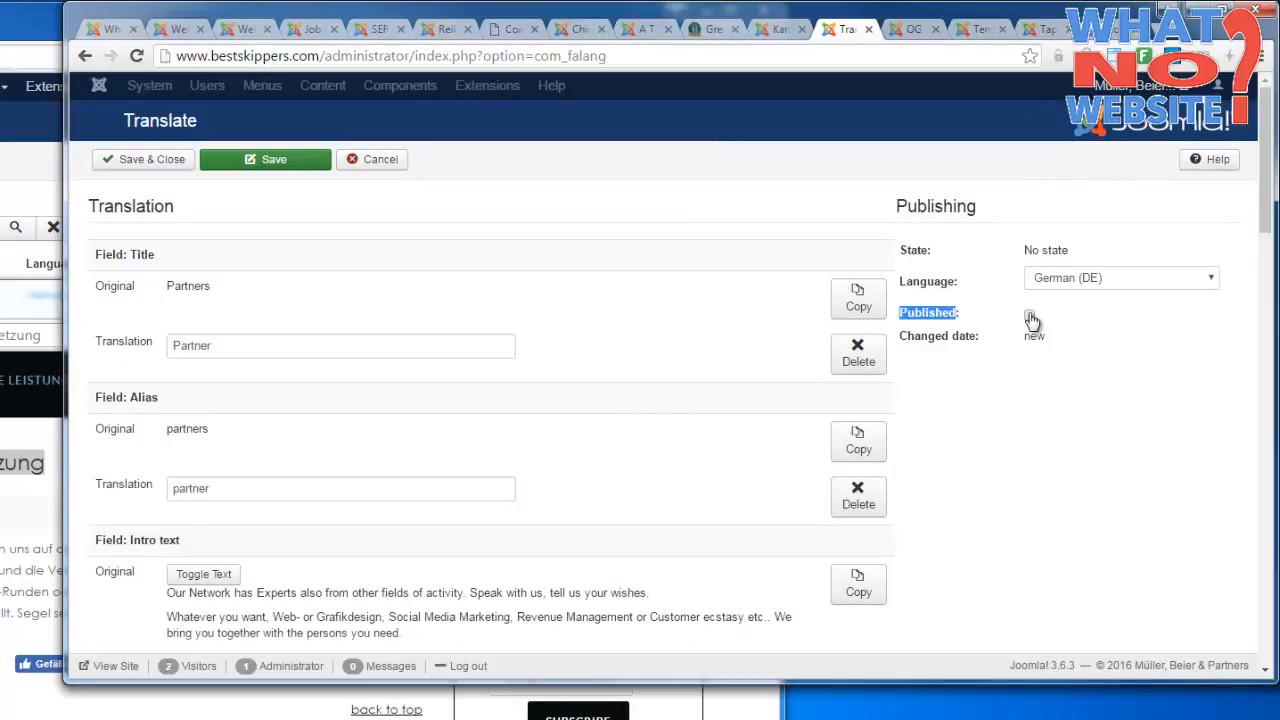
{"action": "left_click", "coordinate": [1029, 315]}
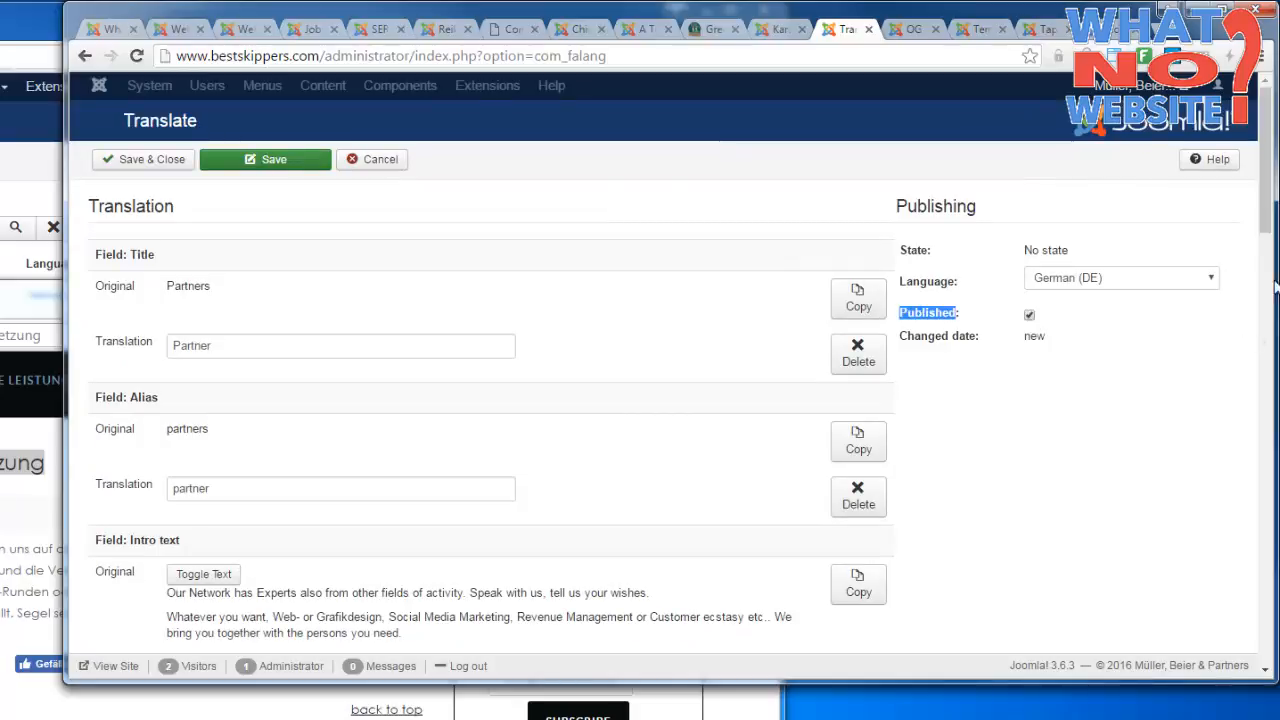
{"action": "left_click", "coordinate": [170, 160]}
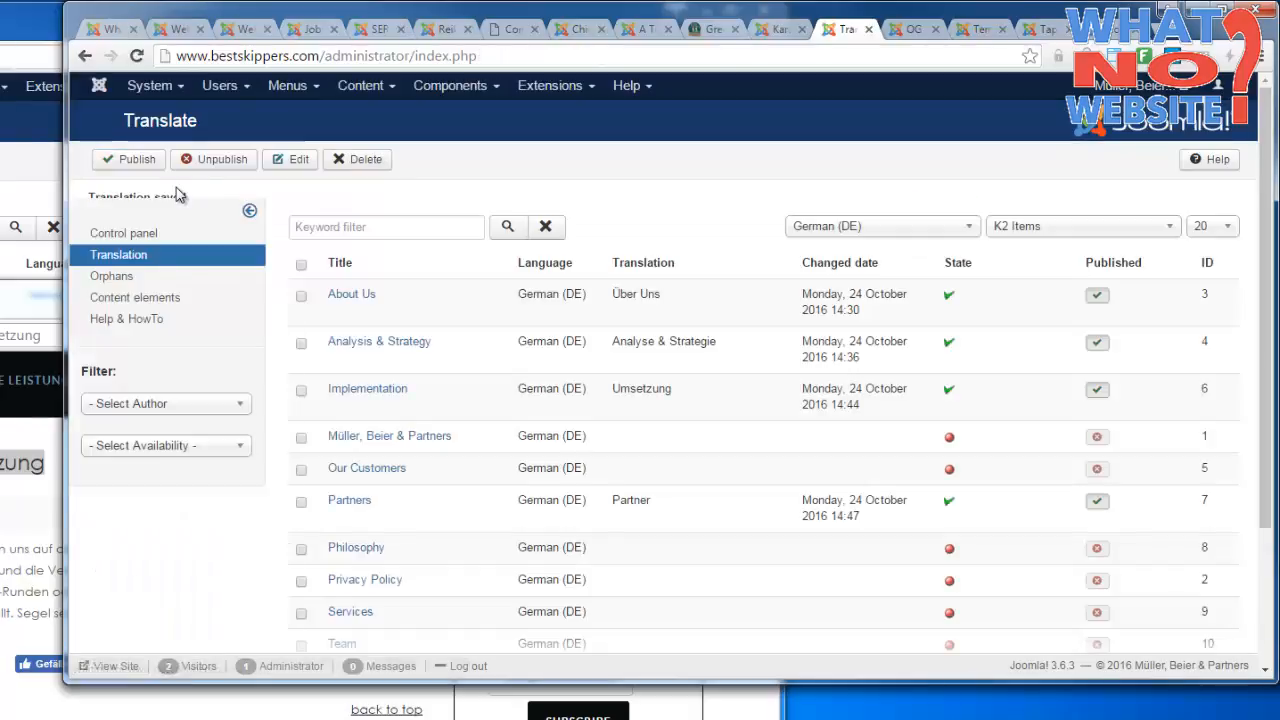
In the Menus translation window, open the Partners menu item's German translation and go to its link field.
{"action": "left_click", "coordinate": [1046, 230]}
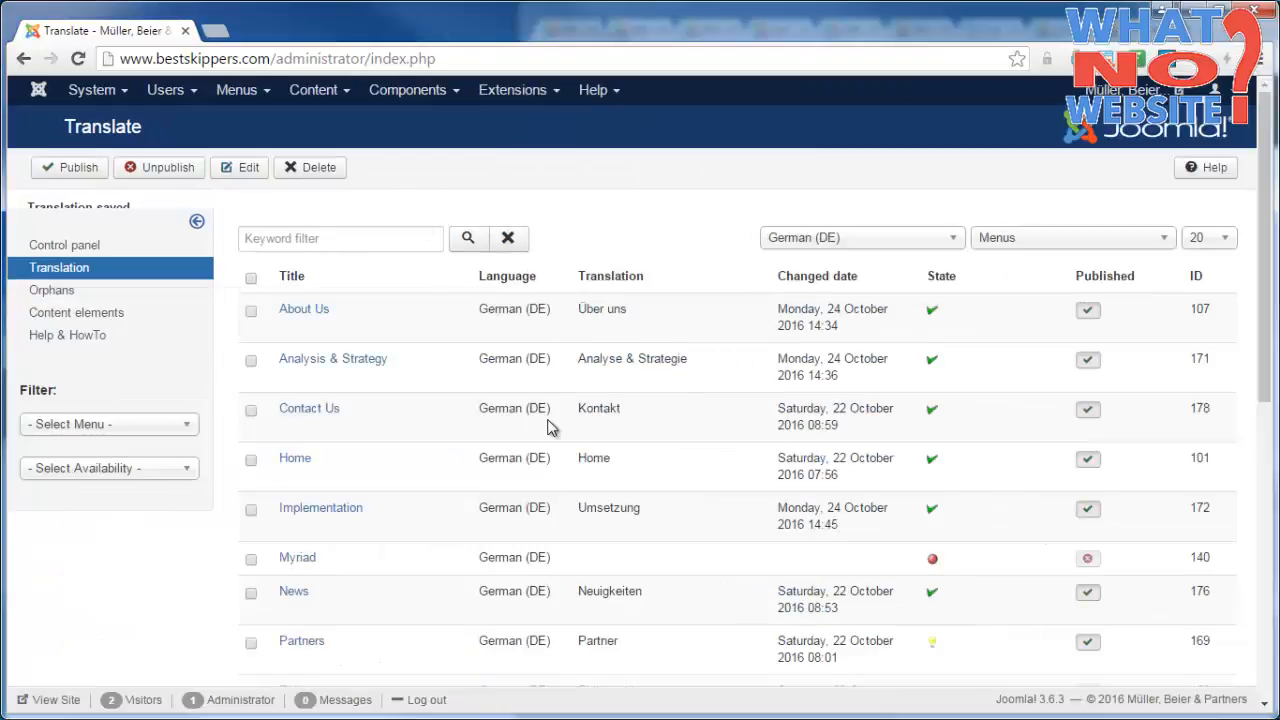
{"action": "left_click", "coordinate": [313, 645]}
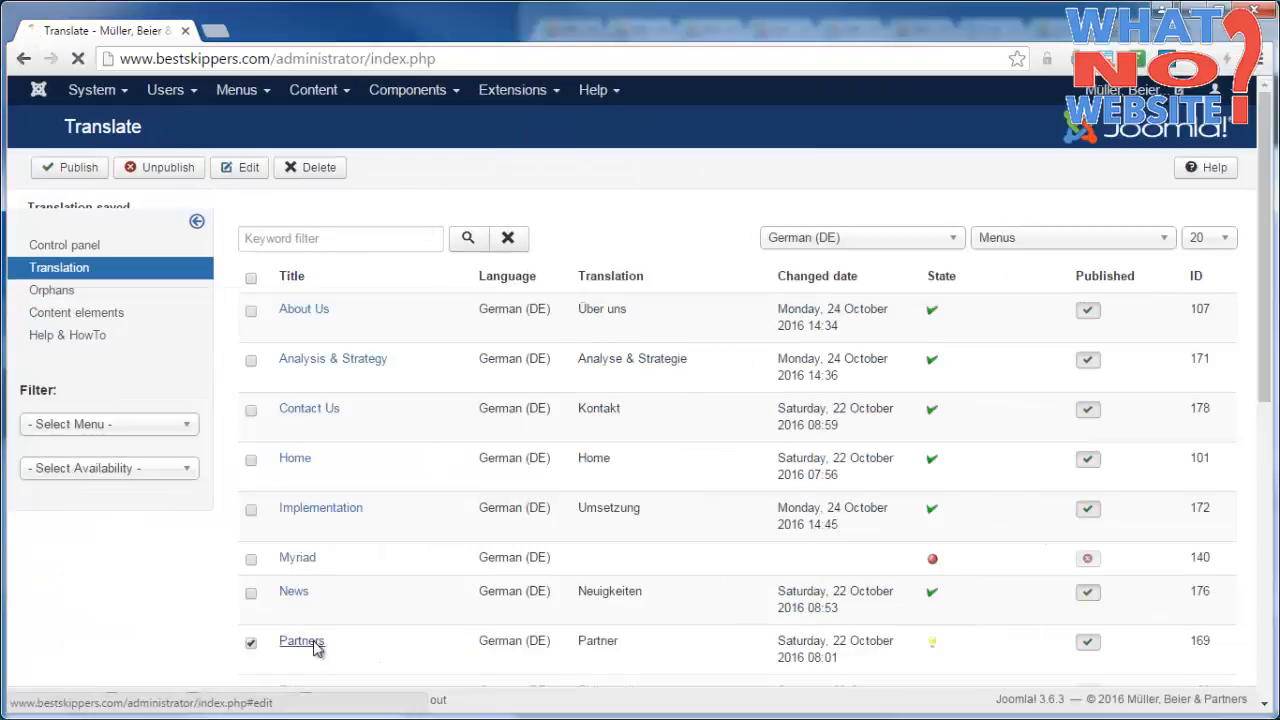
{"action": "double_click", "coordinate": [598, 643]}
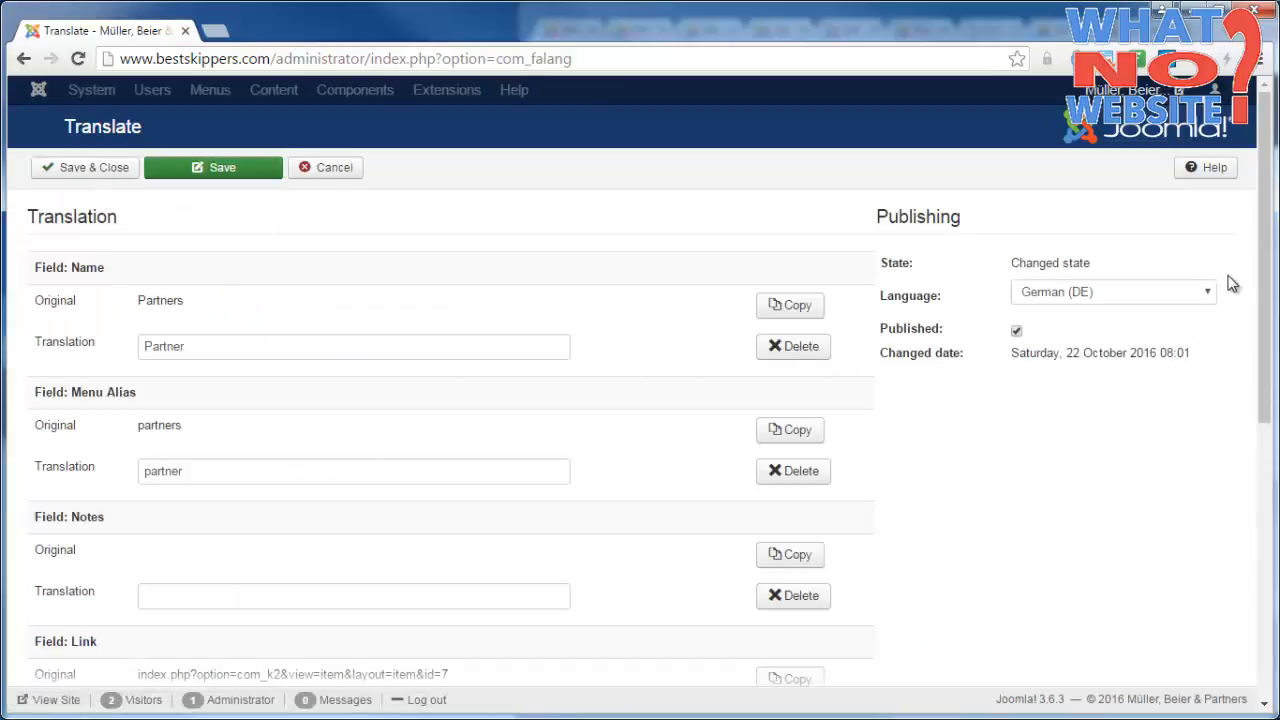
{"action": "scroll", "coordinate": [1272, 283], "scroll_direction": "down", "scroll_amount": 3}
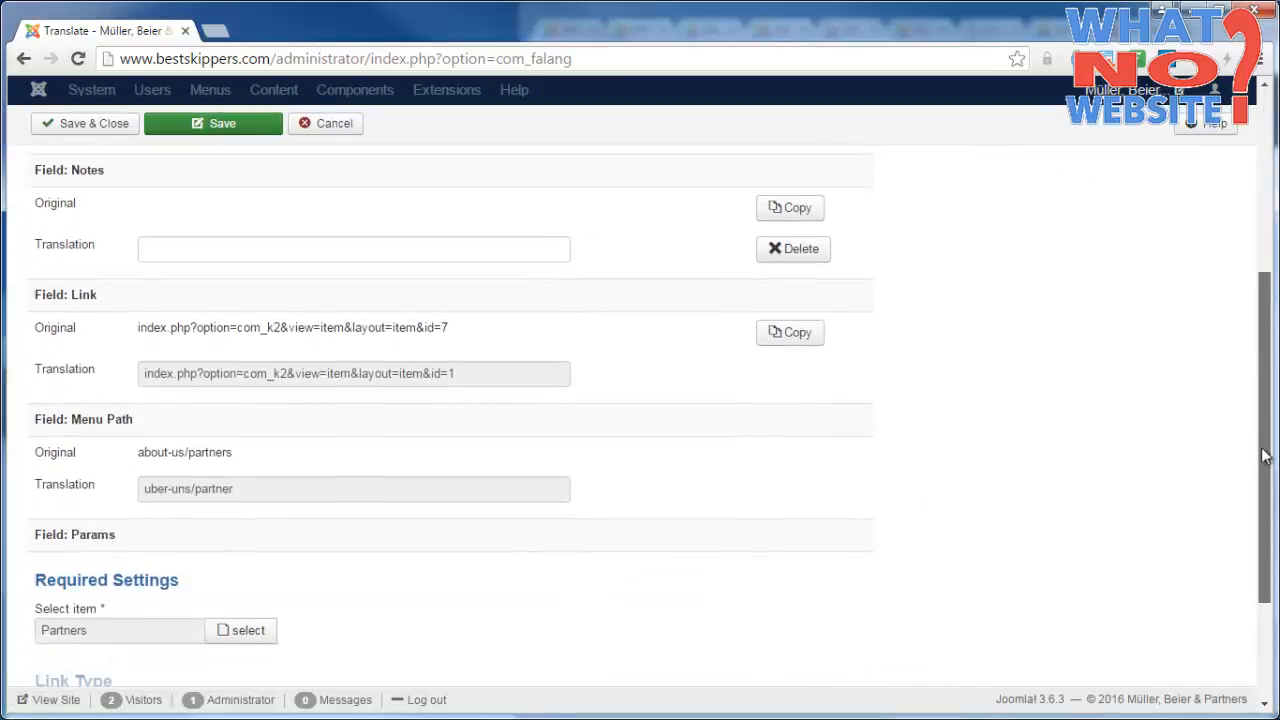
Copy the original link, index.php?option=com_k2&view=item&layout=item&id=7, into the Partners menu item's link translation, then save and close.
{"action": "left_click_drag", "start_coordinate": [452, 372], "coordinate": [126, 380]}
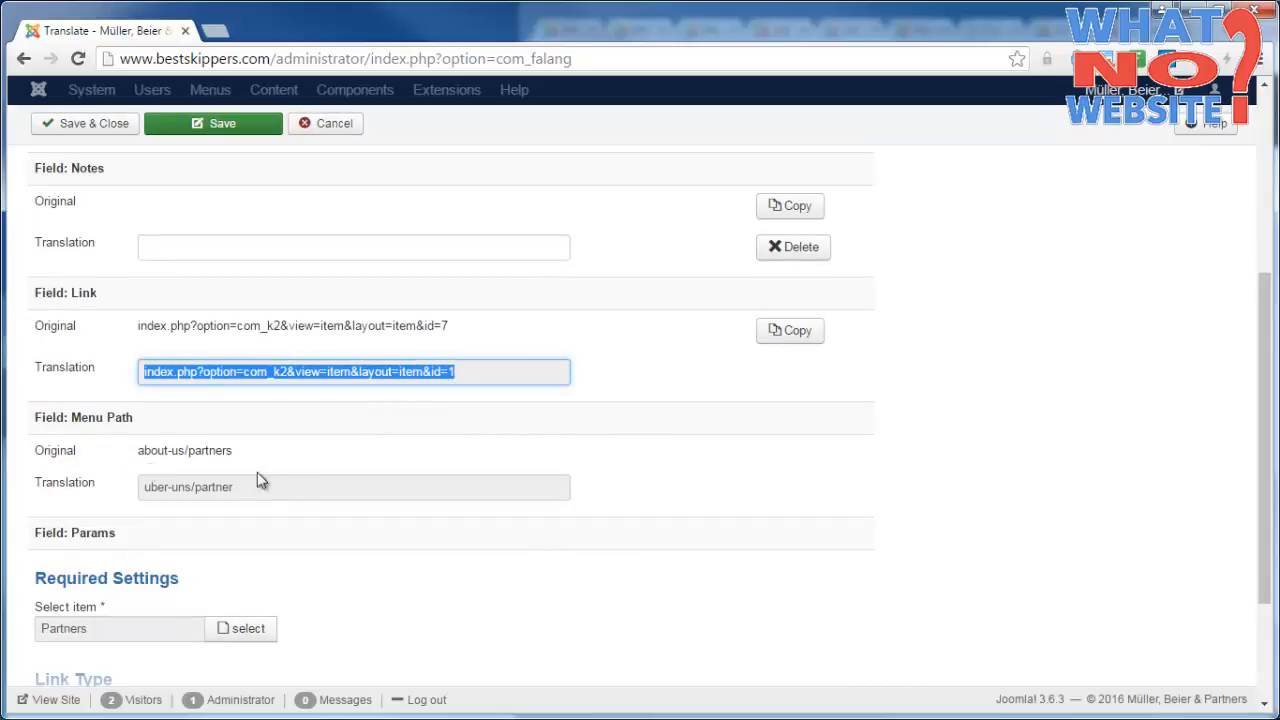
{"action": "left_click", "coordinate": [441, 327]}
{"action": "left_click_drag", "start_coordinate": [441, 327], "coordinate": [135, 327]}
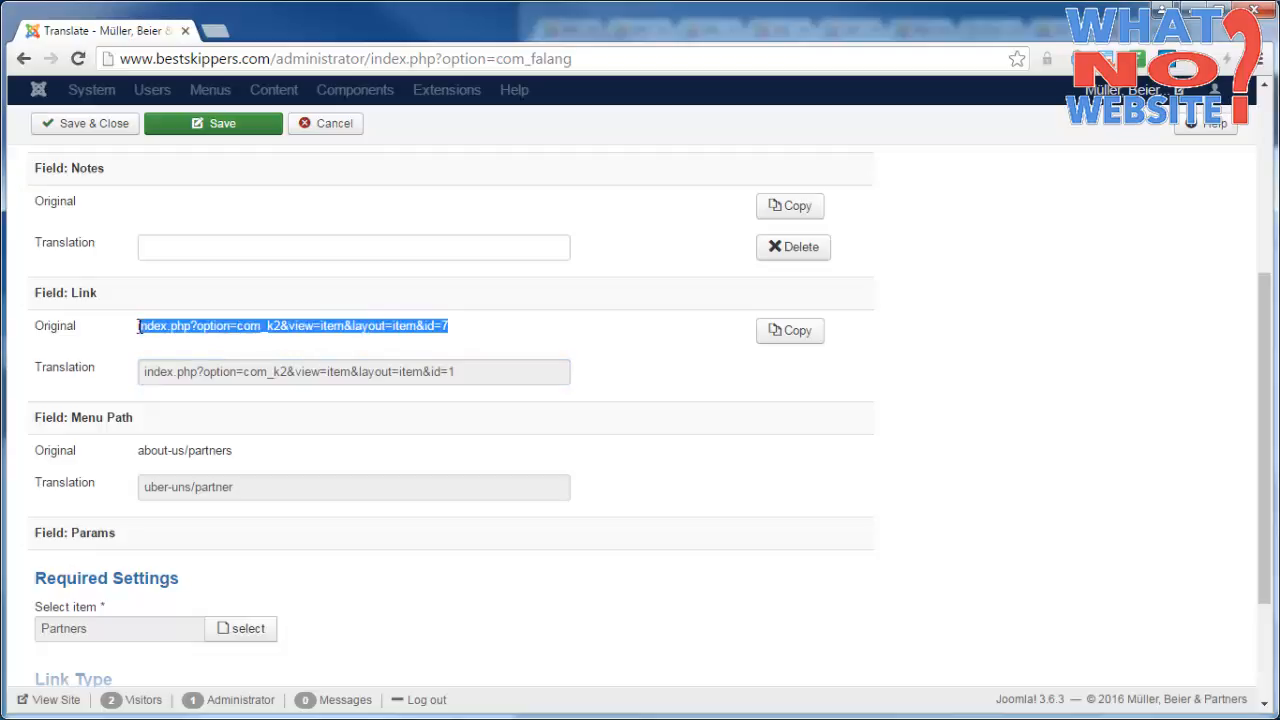
{"action": "left_click", "coordinate": [809, 331]}
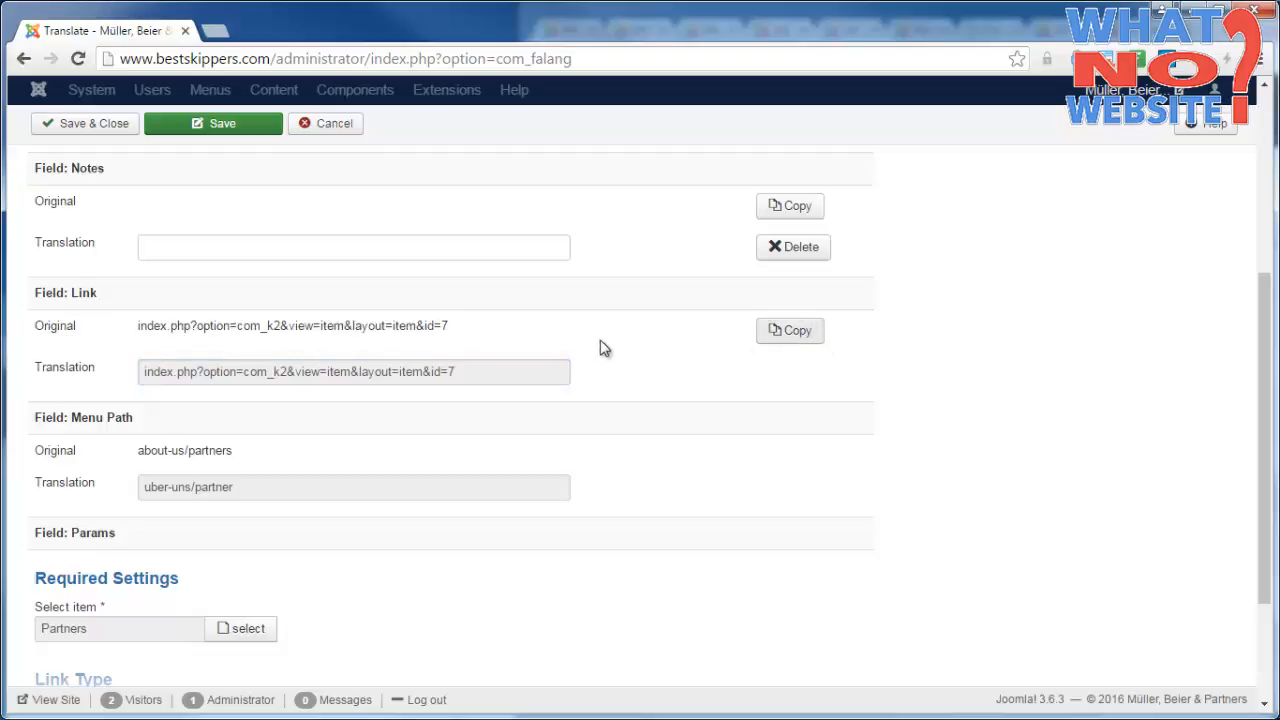
{"action": "scroll", "coordinate": [1150, 335], "scroll_direction": "up", "scroll_amount": 4}
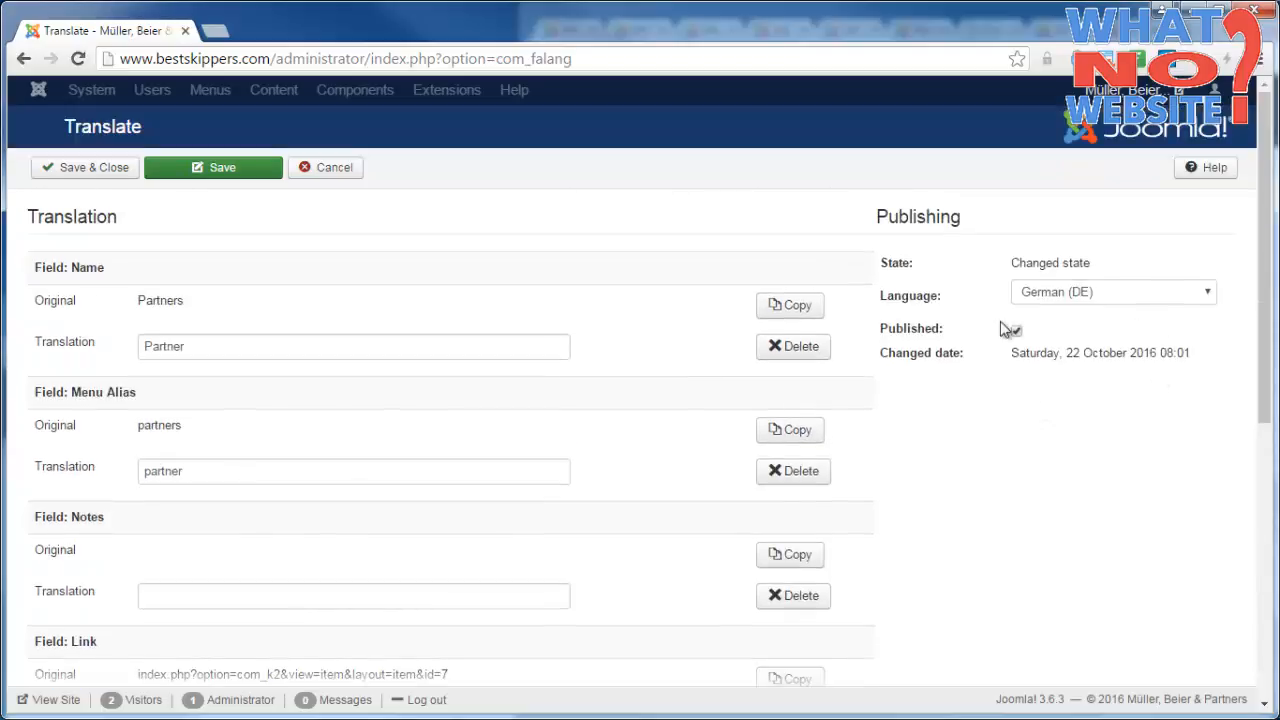
{"action": "left_click", "coordinate": [80, 170]}
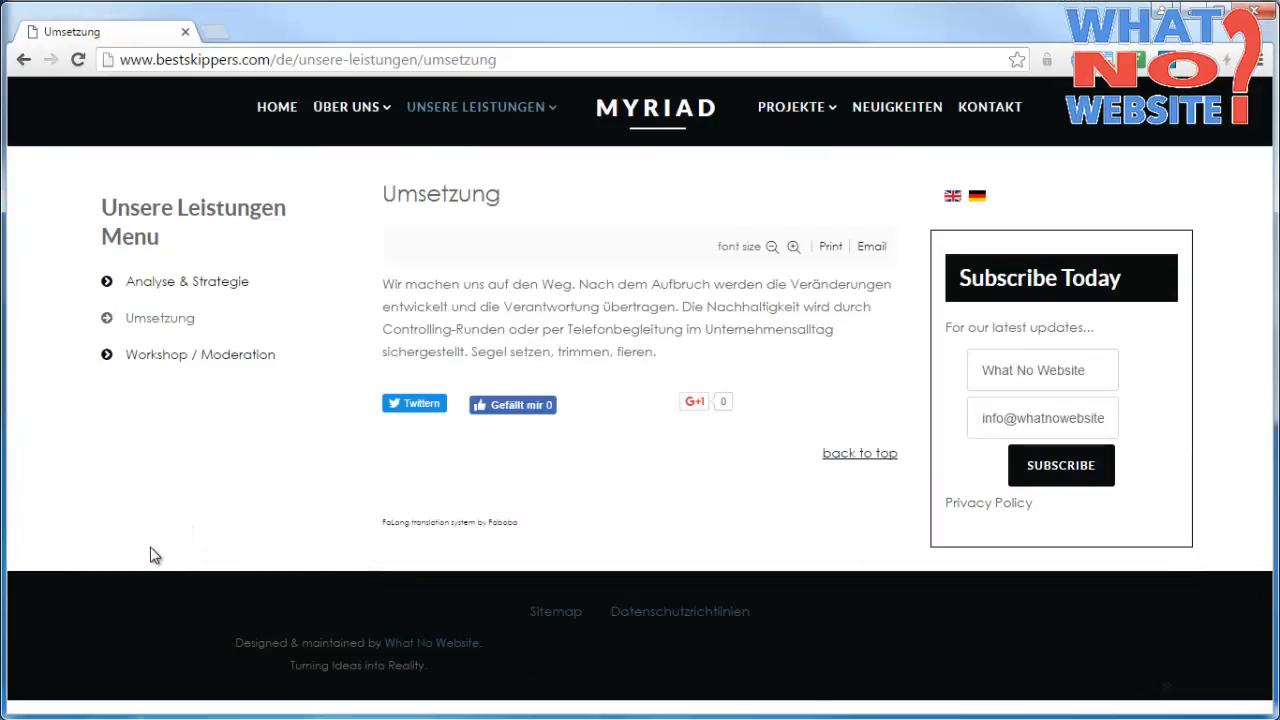
Open the Partner page under Über uns on the German website and check its translated text.
{"action": "left_click", "coordinate": [366, 110]}
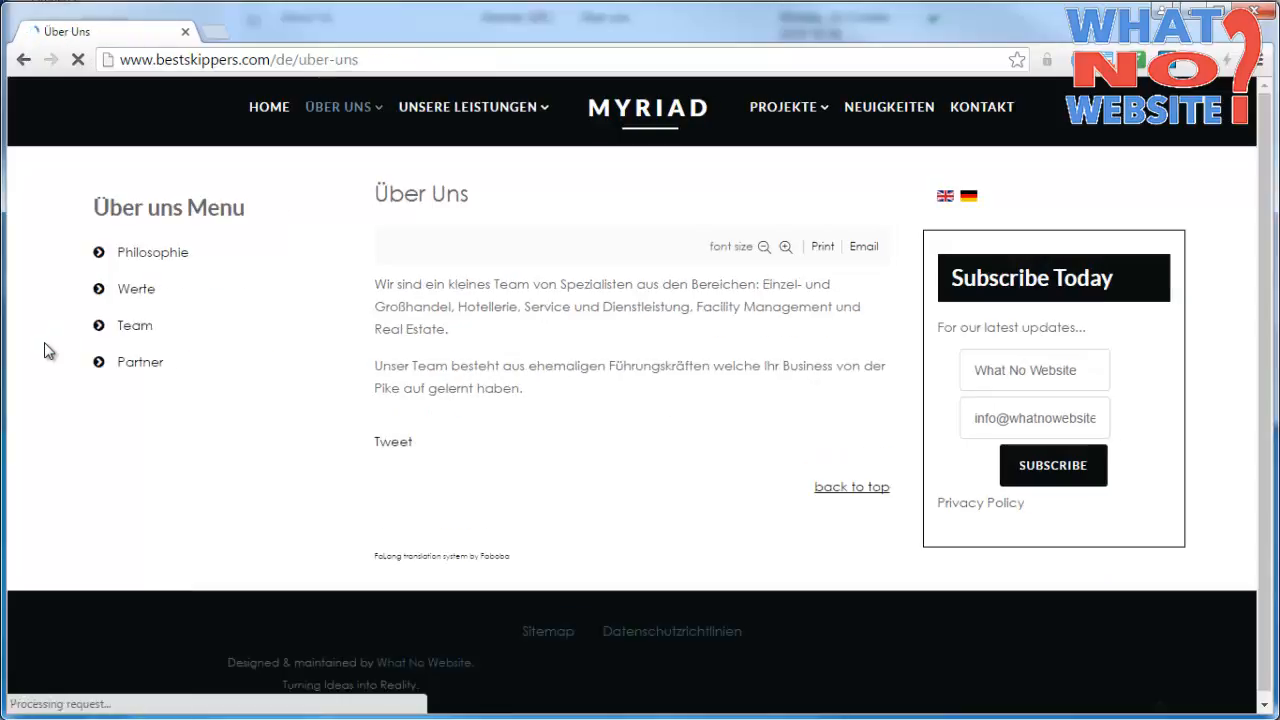
{"action": "left_click", "coordinate": [140, 362]}
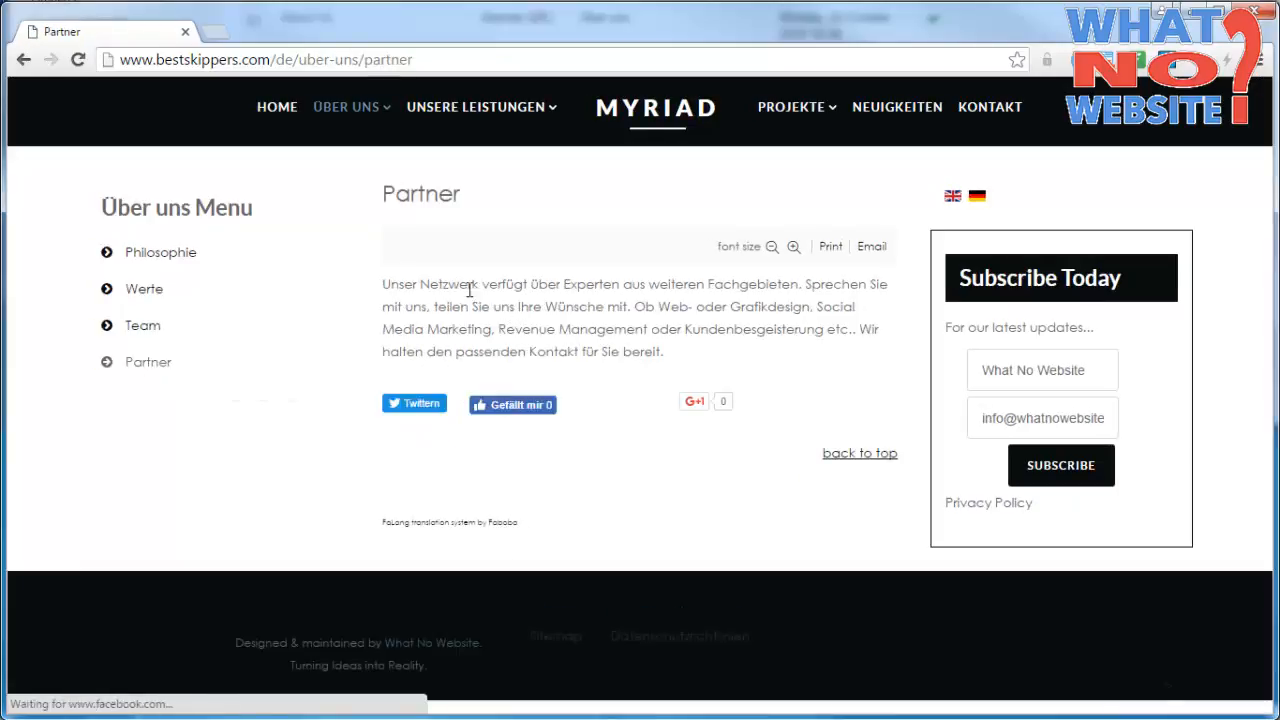
{"action": "triple_click", "coordinate": [474, 285]}
{"action": "left_click", "coordinate": [748, 355]}
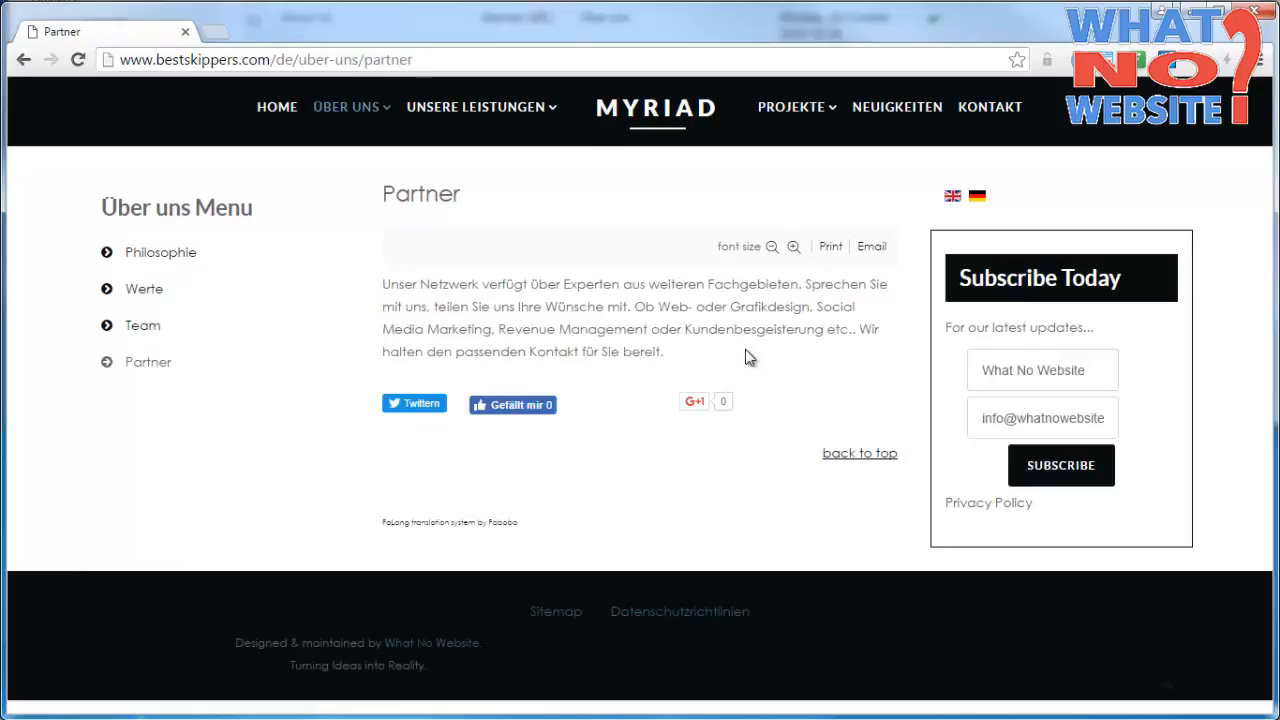